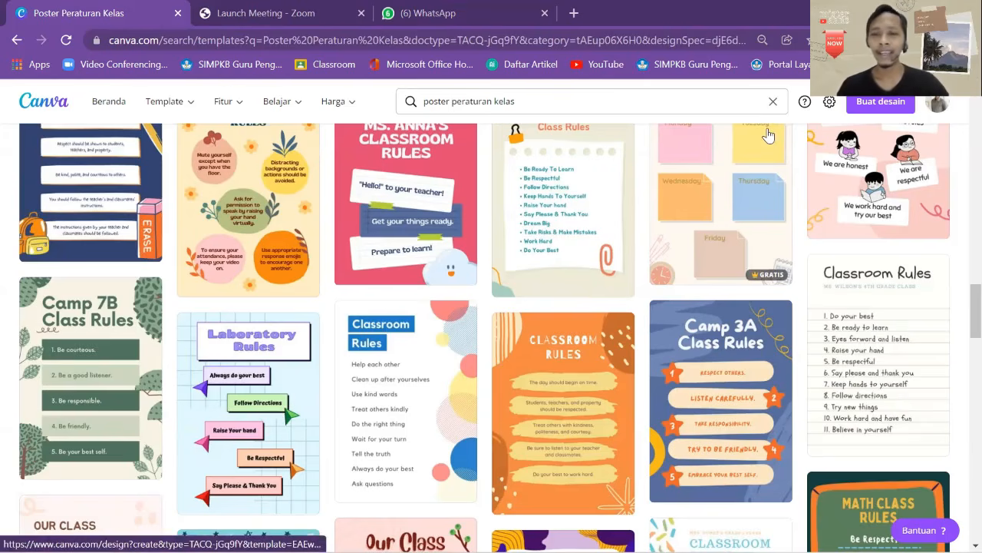
- Return to the home page and search the templates for "peraturan"
scroll(774, 202, "up", 4)
scroll(774, 204, "up", 3)
scroll(773, 202, "up", 3)
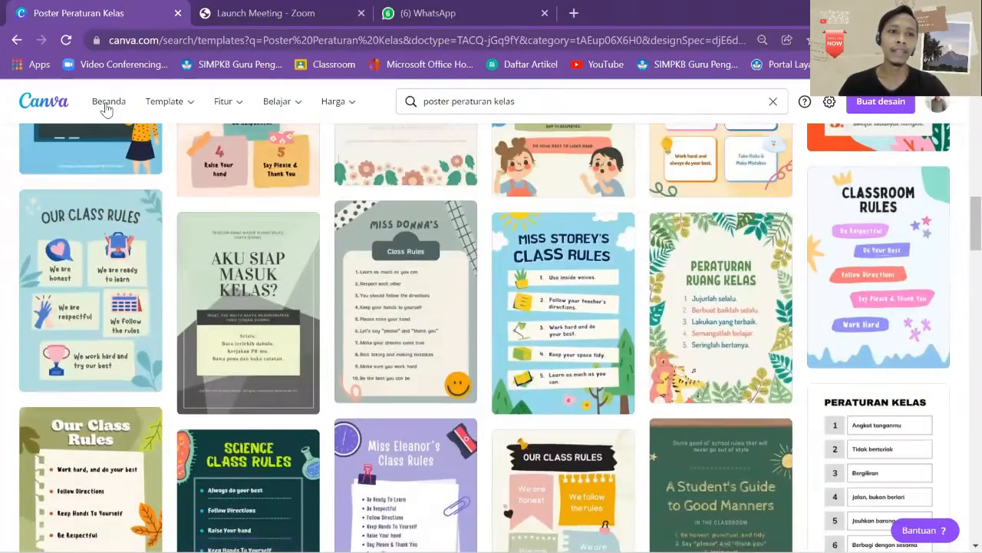
left_click(107, 108)
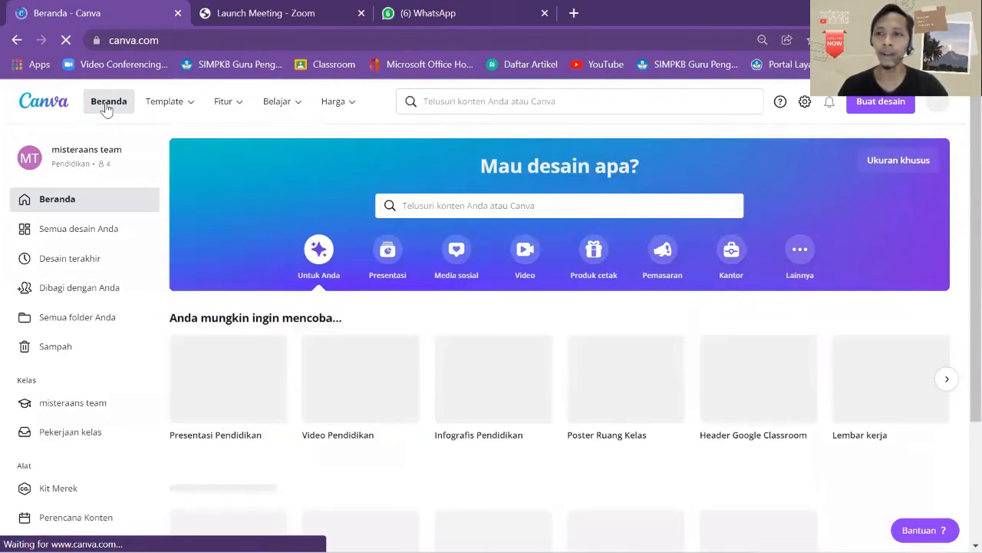
left_click(427, 207)
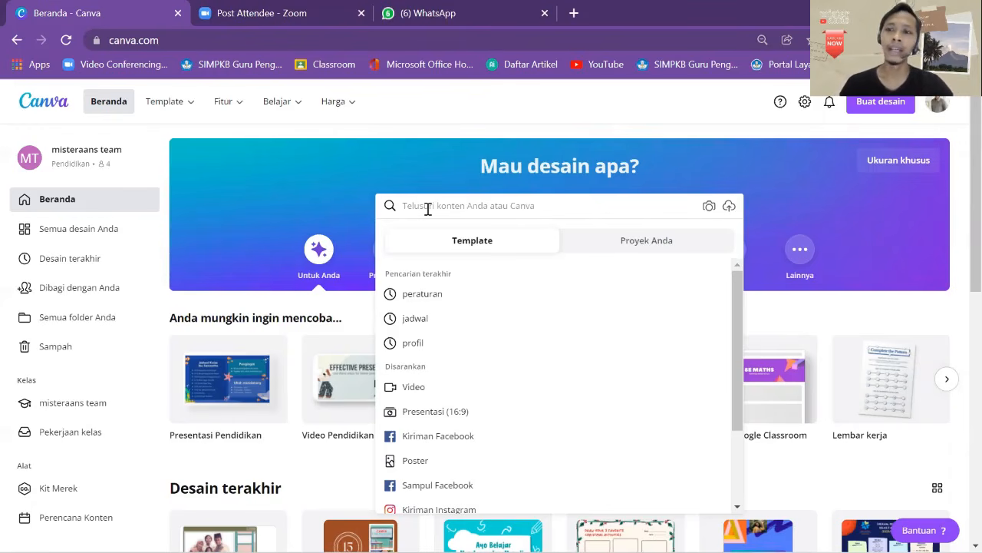
type("peraturan")
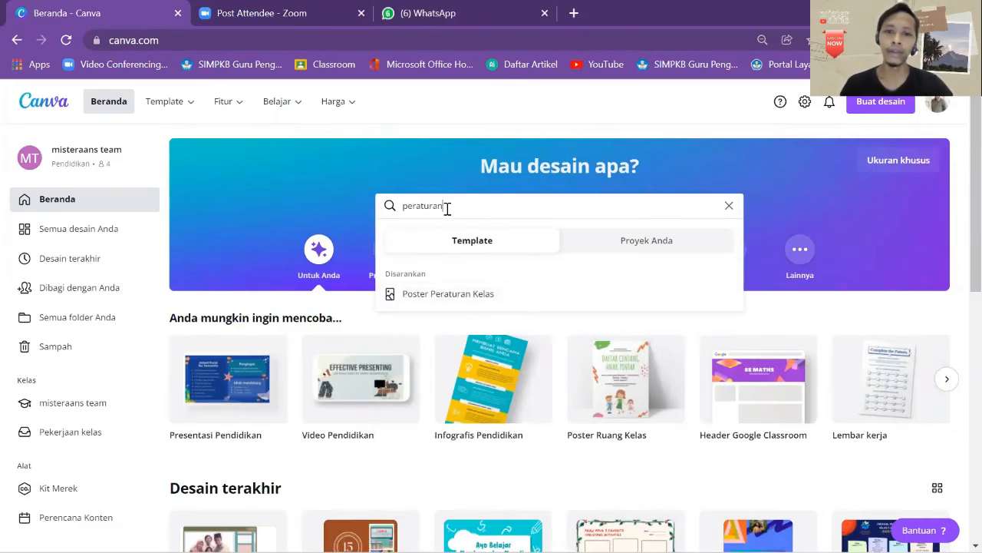
key("Return")
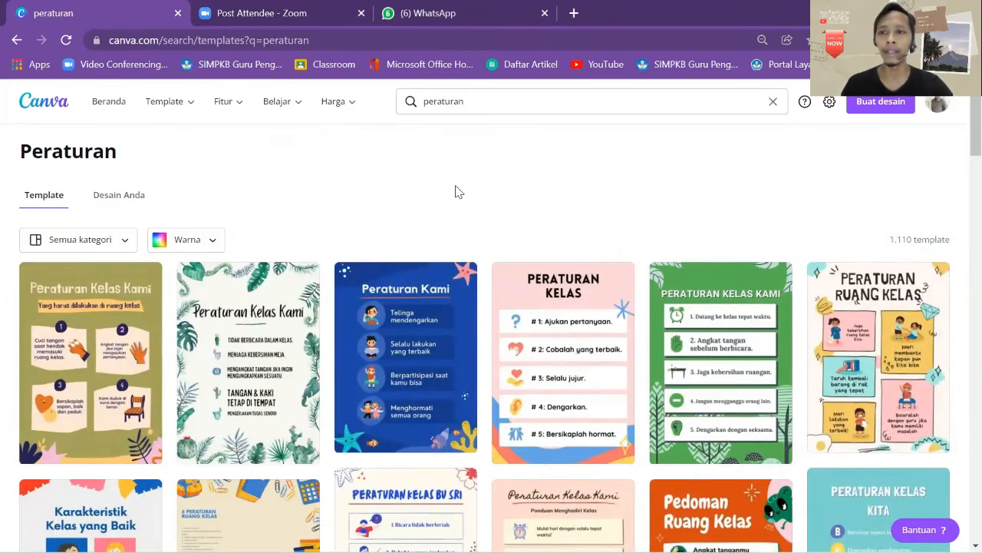
- Browse the "peraturan" template results for classroom rules designs
scroll(455, 191, "down", 1)
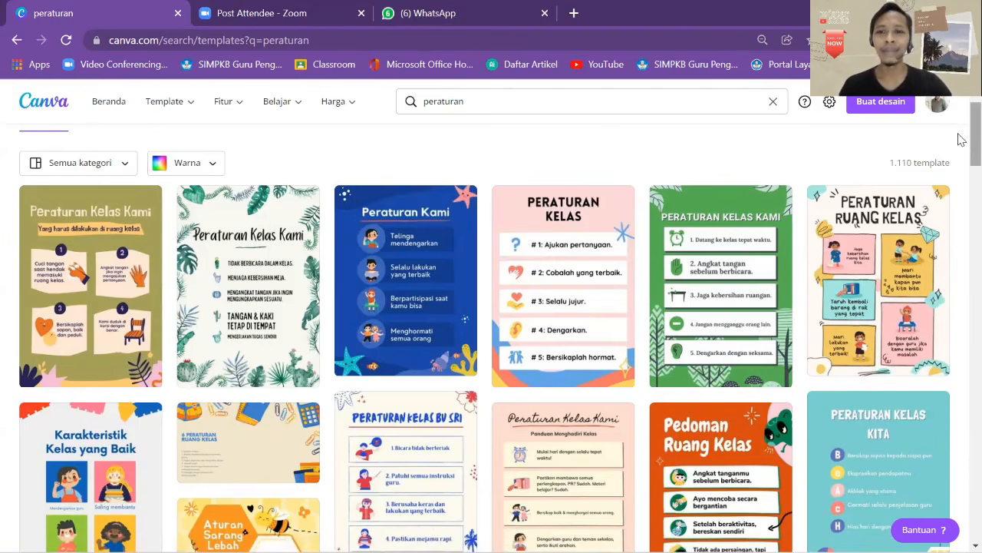
scroll(961, 142, "down", 2)
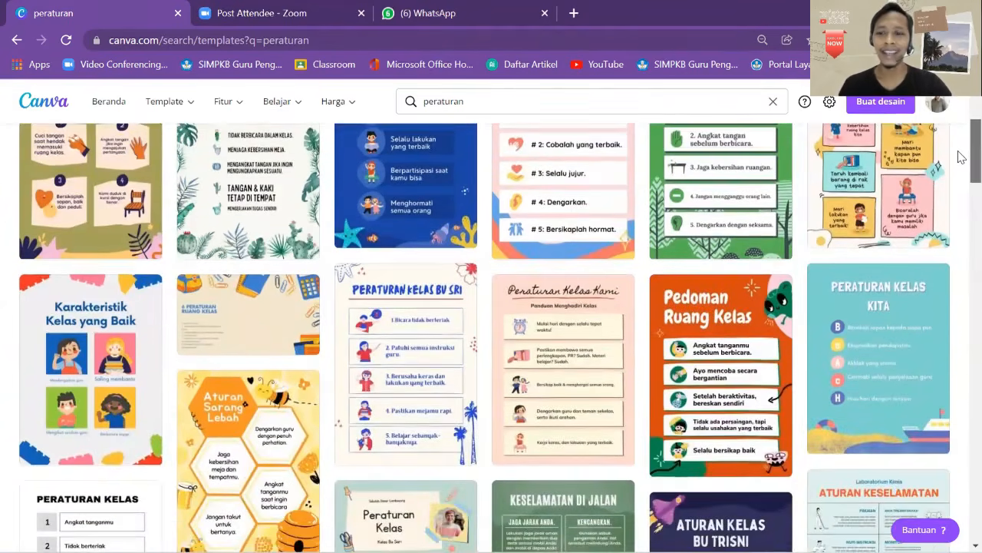
scroll(958, 161, "down", 3)
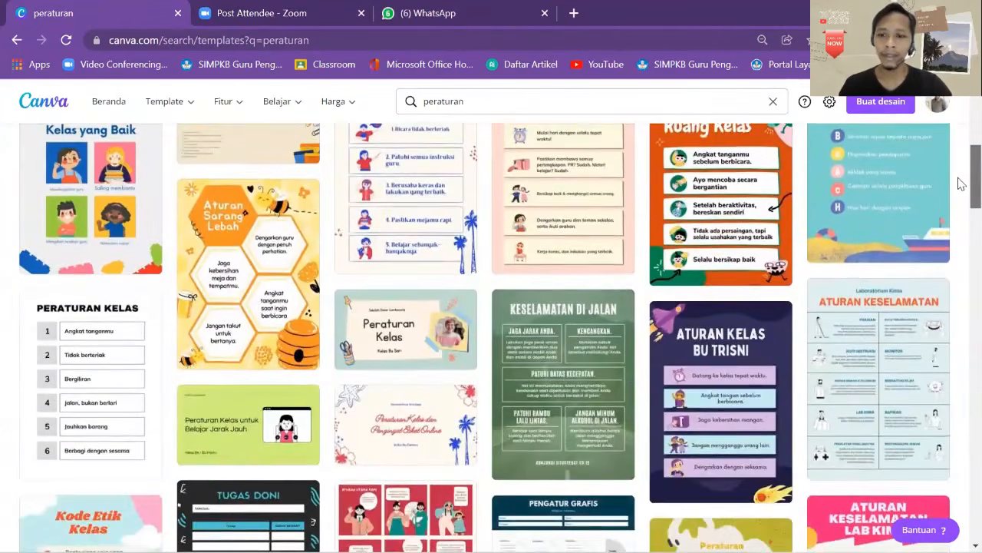
scroll(958, 192, "down", 3)
scroll(958, 215, "down", 2)
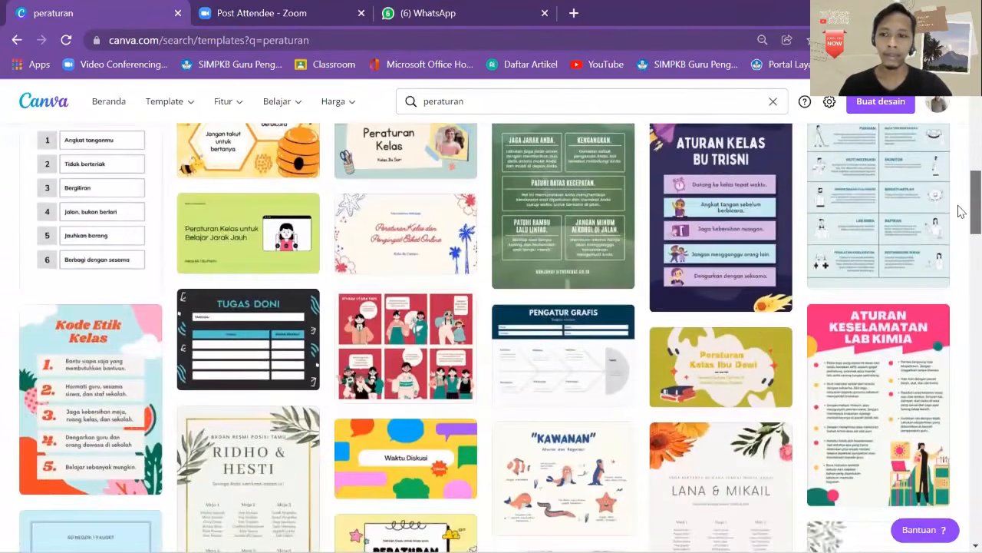
scroll(958, 224, "down", 5)
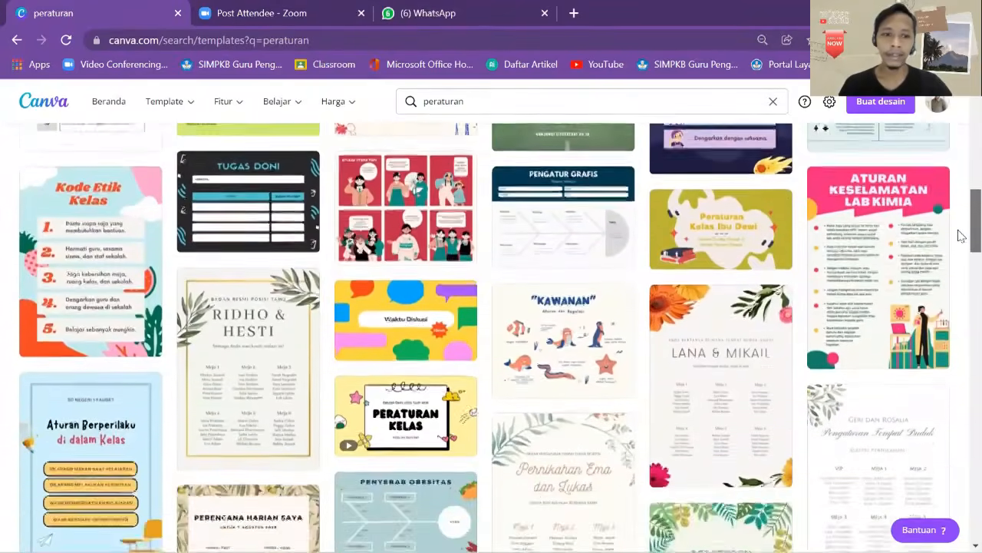
scroll(962, 268, "down", 1)
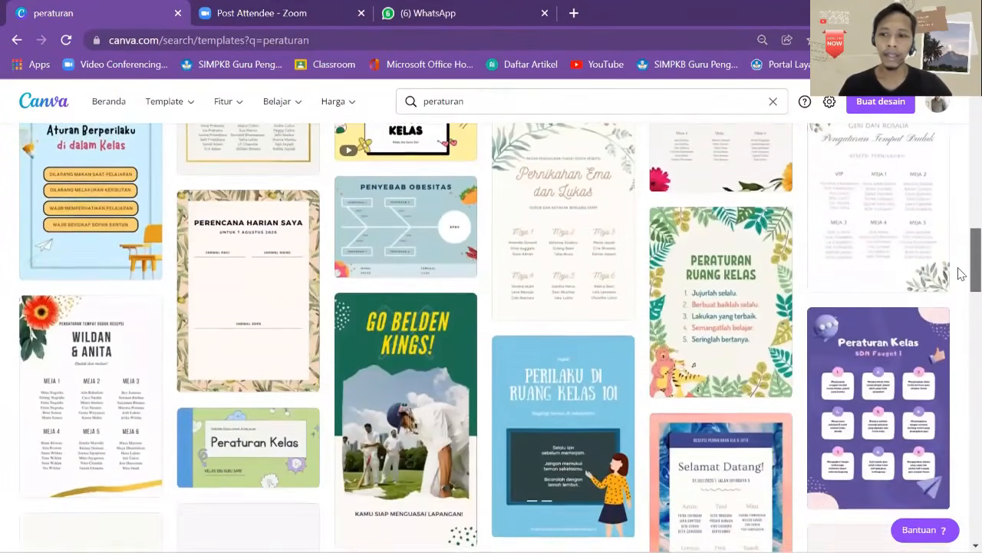
scroll(961, 274, "down", 3)
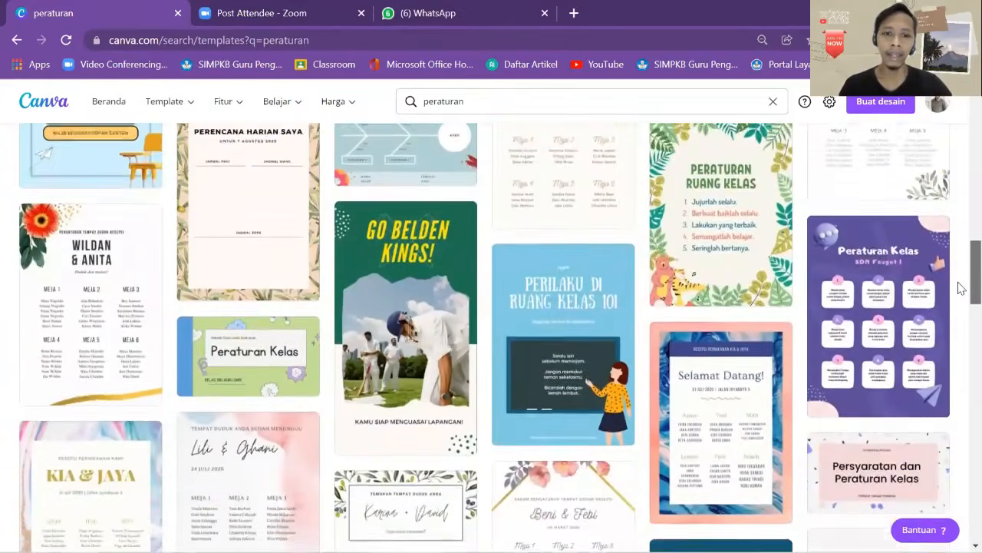
scroll(962, 300, "down", 2)
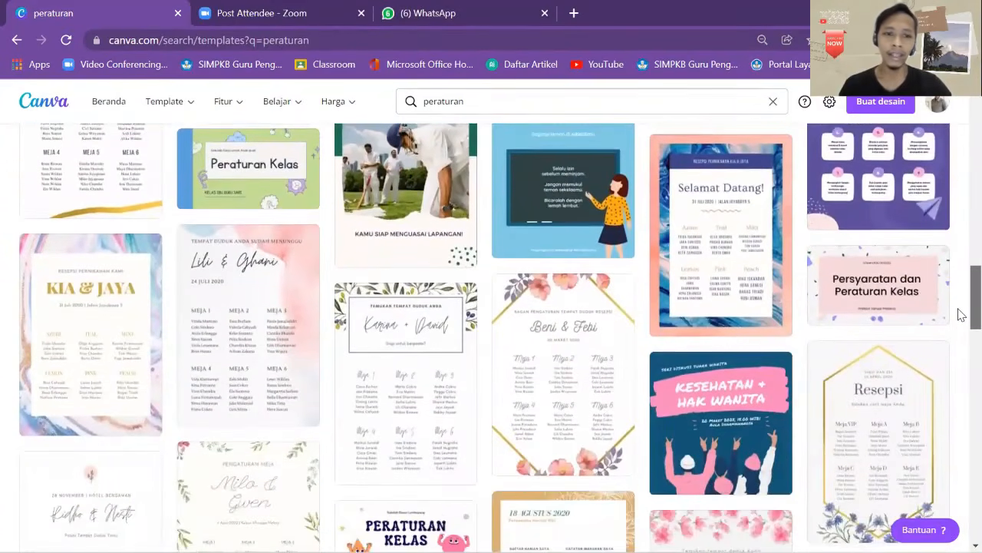
- Open the blue ocean-themed "Peraturan Kami" poster template from the "peraturan kelas" search results
scroll(962, 315, "down", 2)
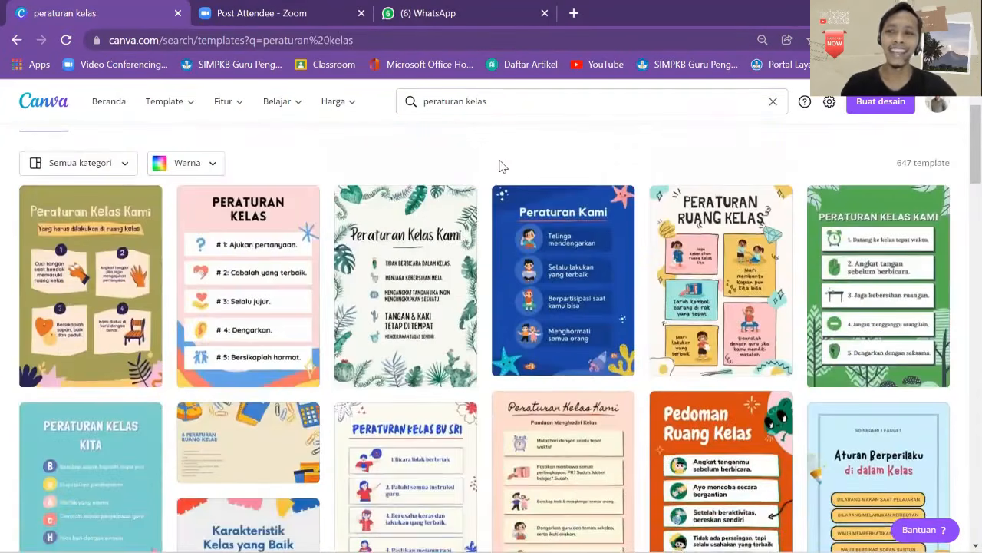
scroll(513, 164, "down", 5)
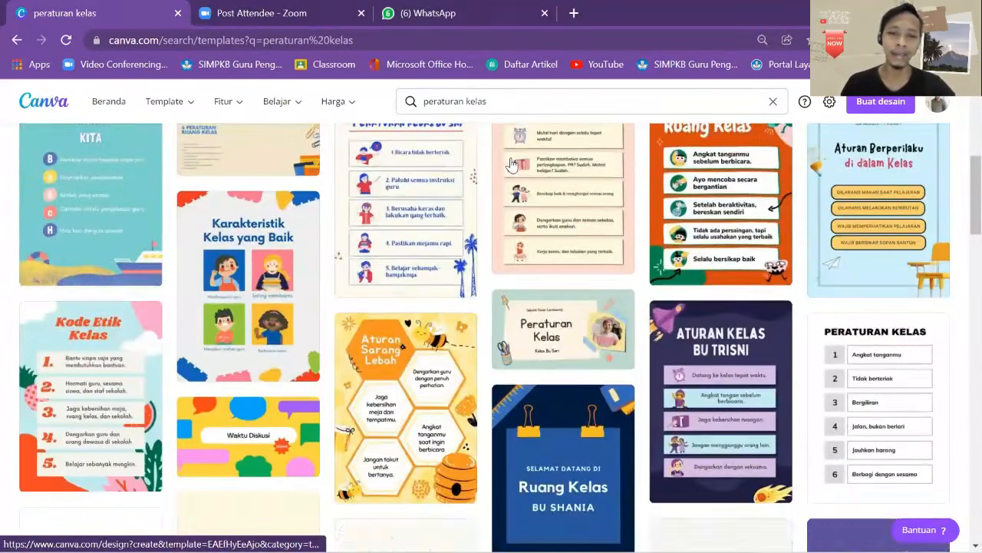
scroll(512, 163, "down", 3)
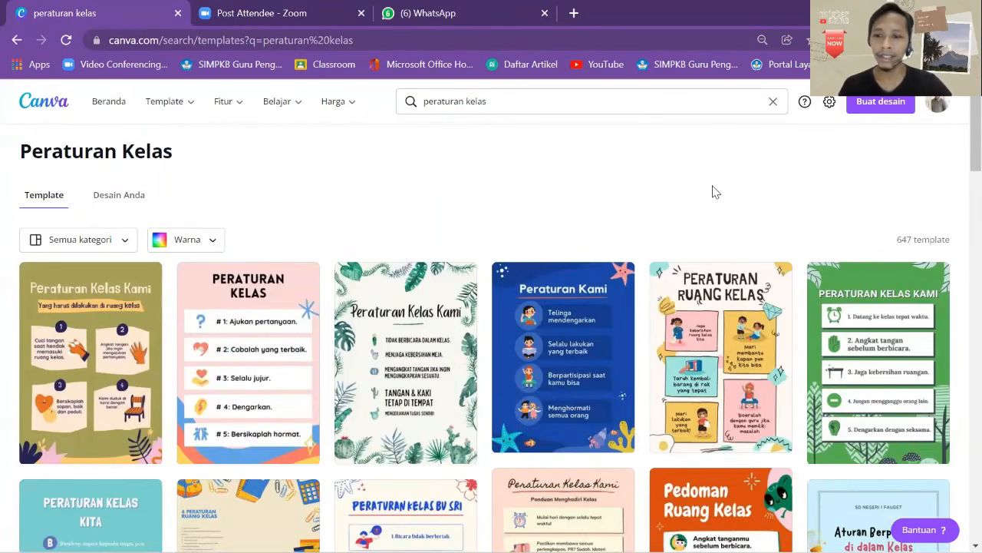
scroll(713, 190, "down", 1)
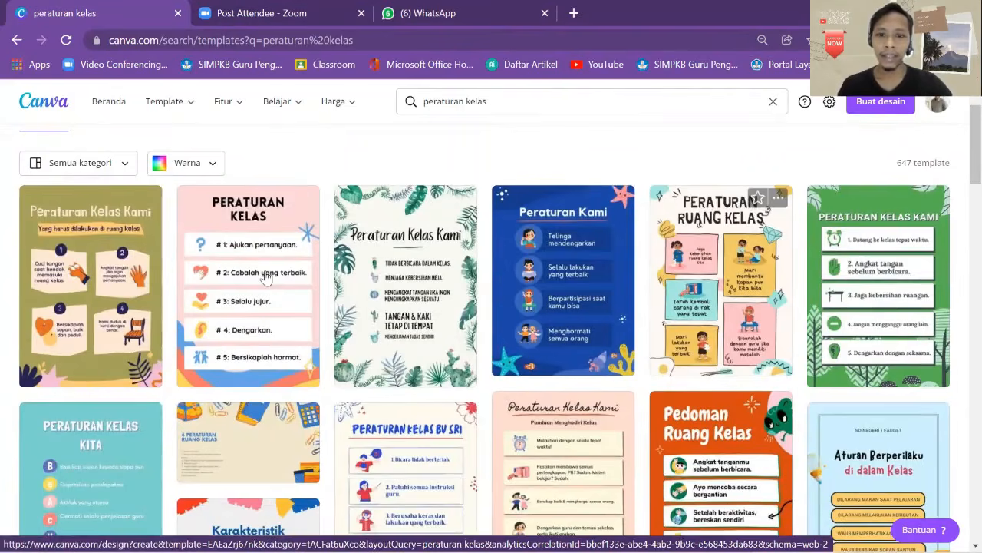
scroll(266, 278, "down", 1)
scroll(550, 290, "up", 2)
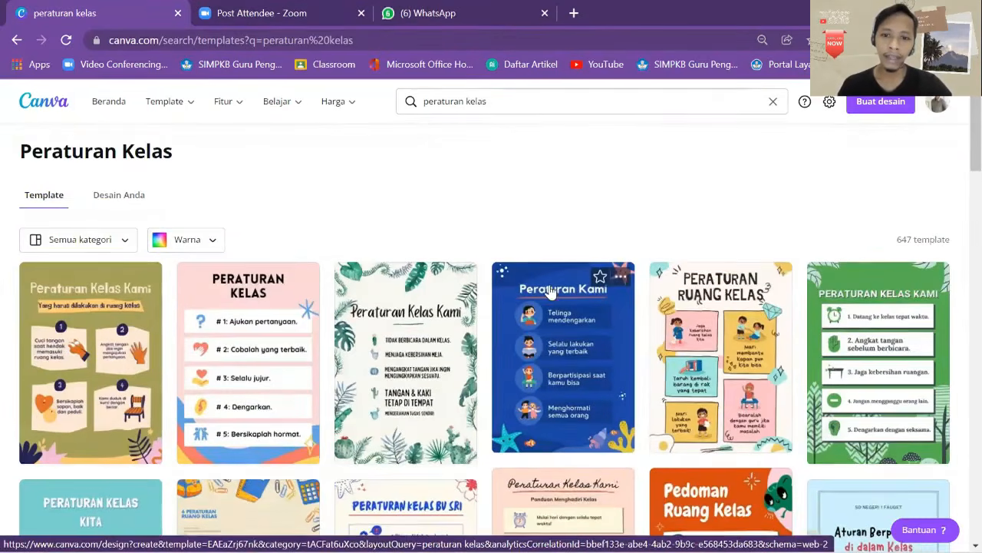
left_click(549, 290)
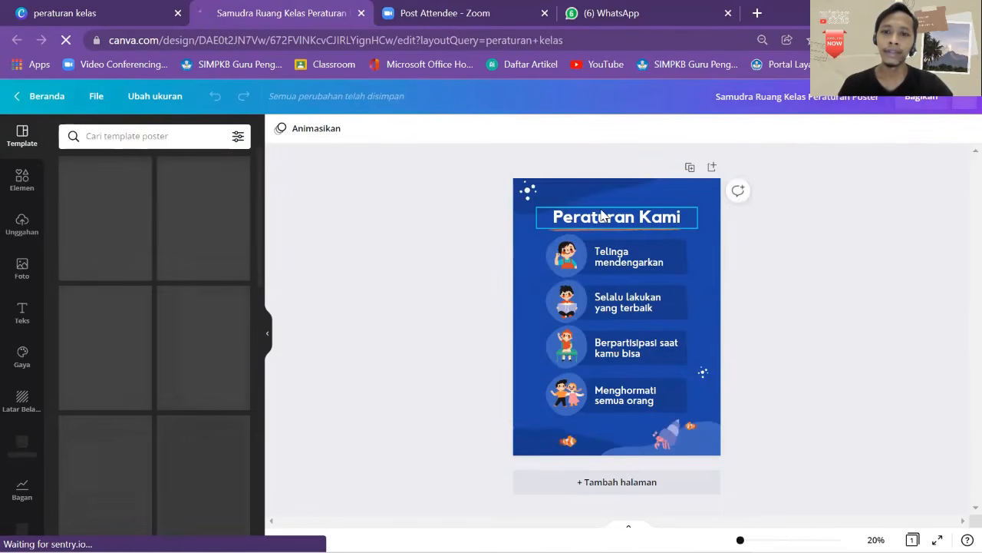
- Move the "Peraturan Kami" title and the four illustrated rule rows down together to free space above the title
left_click_drag(467, 206, 686, 398)
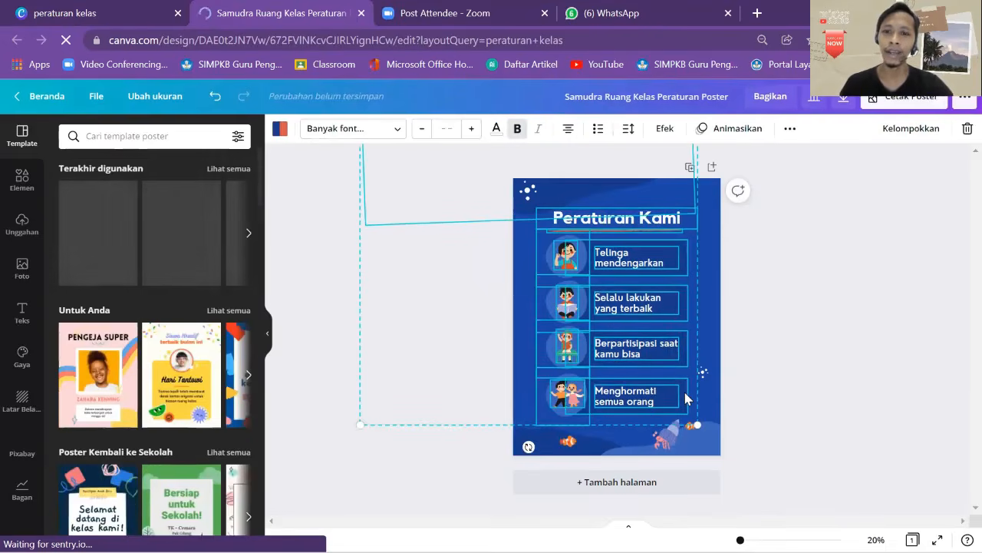
key("shift+Down")
key("Up")
key("Up")
key("Up")
key("Up")
key("Up")
key("Up")
key("Up")
key("Up")
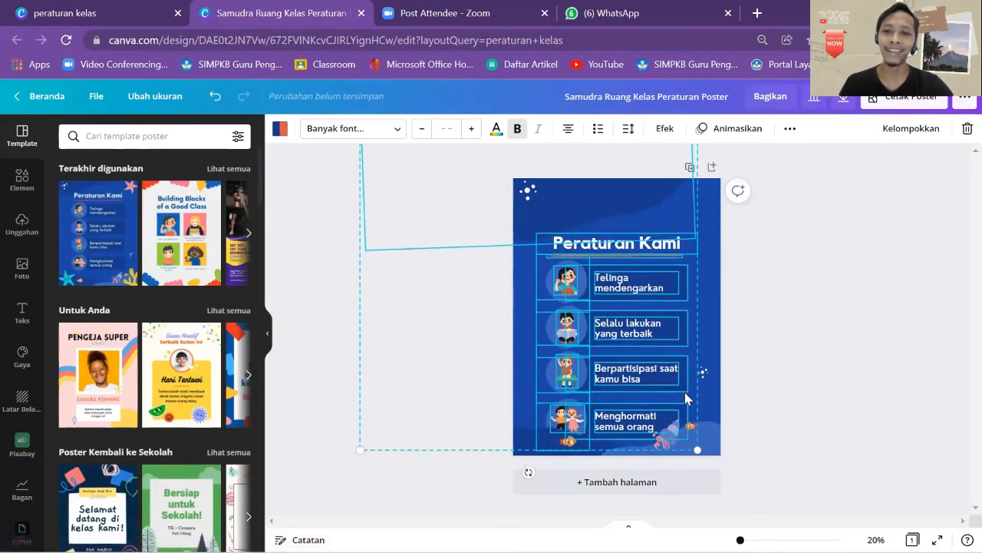
key("Up")
key("Up")
key("Up")
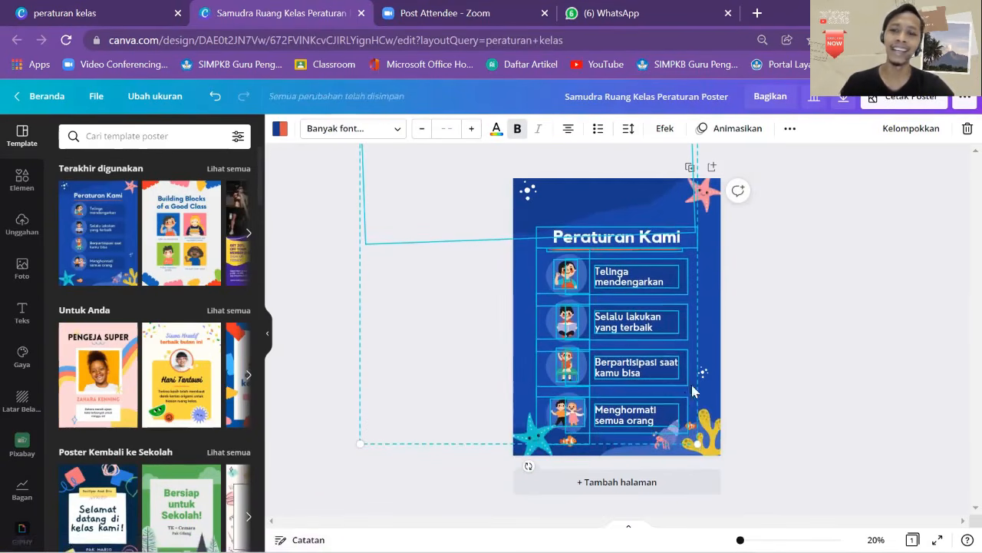
left_click(807, 324)
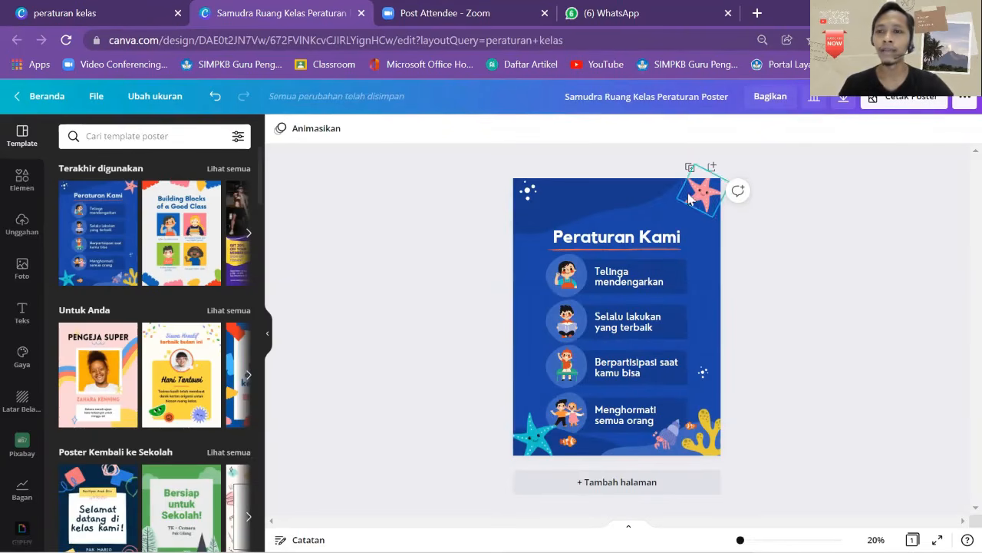
- Try clearing the two starfish, the coral and the hermit crab from the poster by moving them off the page
left_click_drag(702, 200, 927, 329)
left_click_drag(706, 433, 768, 483)
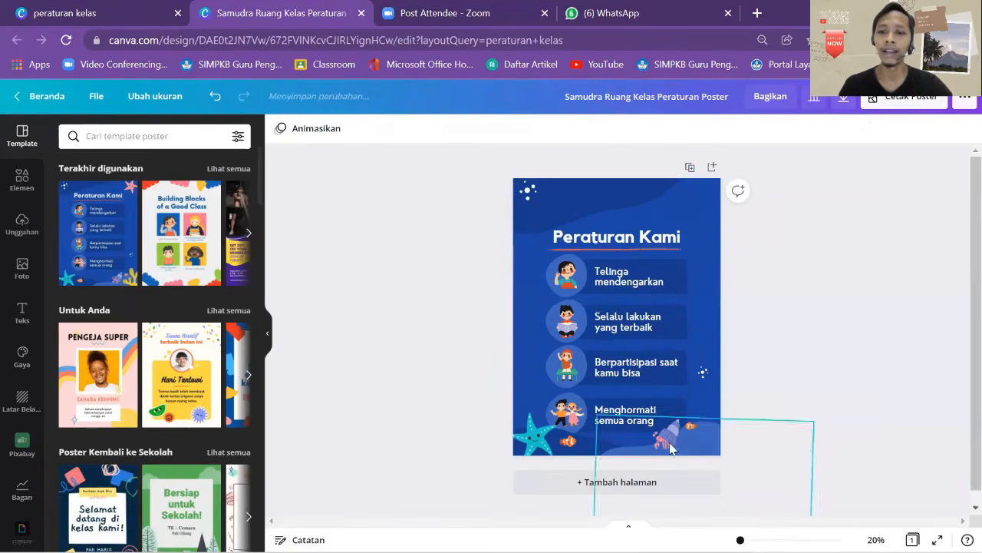
left_click_drag(667, 436, 588, 488)
left_click_drag(535, 438, 415, 360)
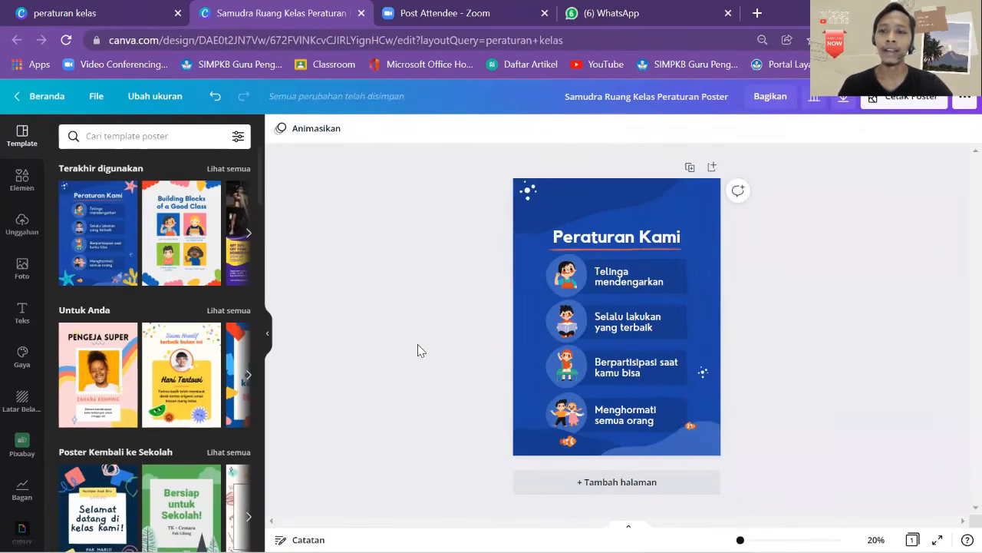
- Undo the removal of the sea decorations from the poster
key("ctrl+z")
key("ctrl+z")
key("ctrl+z")
key("ctrl+z")
key("ctrl+z")
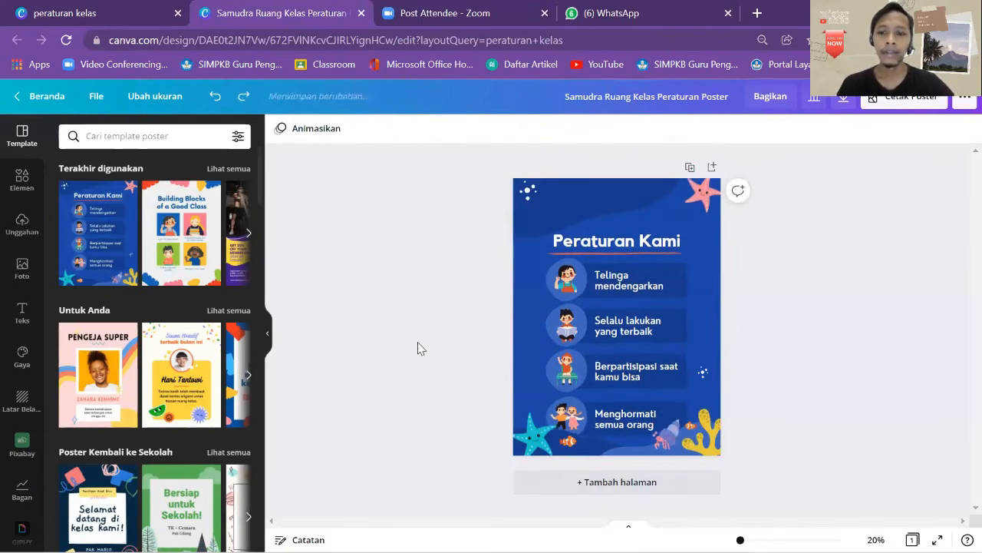
- Move the title up near the poster's upper edge and replace its text with "Kesepakatan kelas 5 Al Biruni" on two lines
left_click(618, 238)
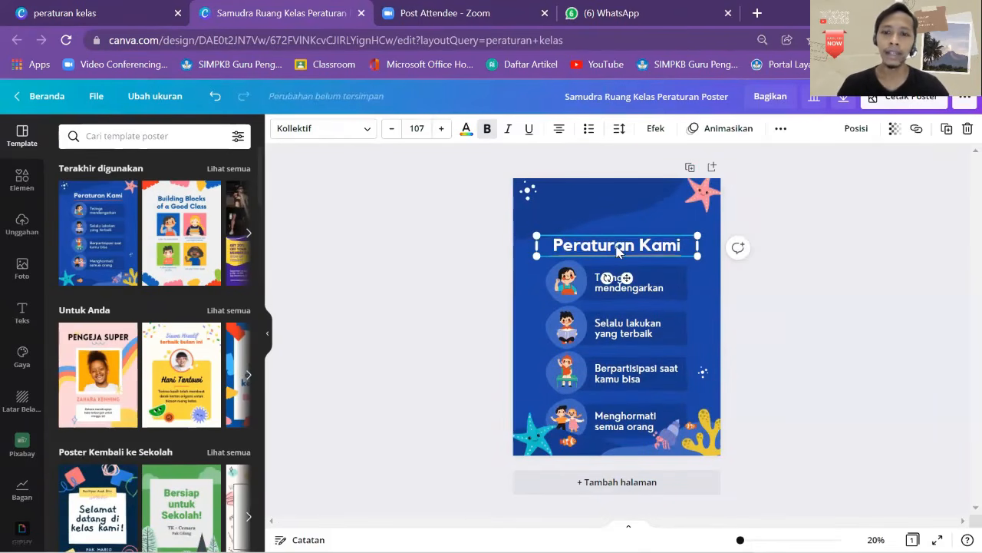
left_click_drag(634, 249, 633, 213)
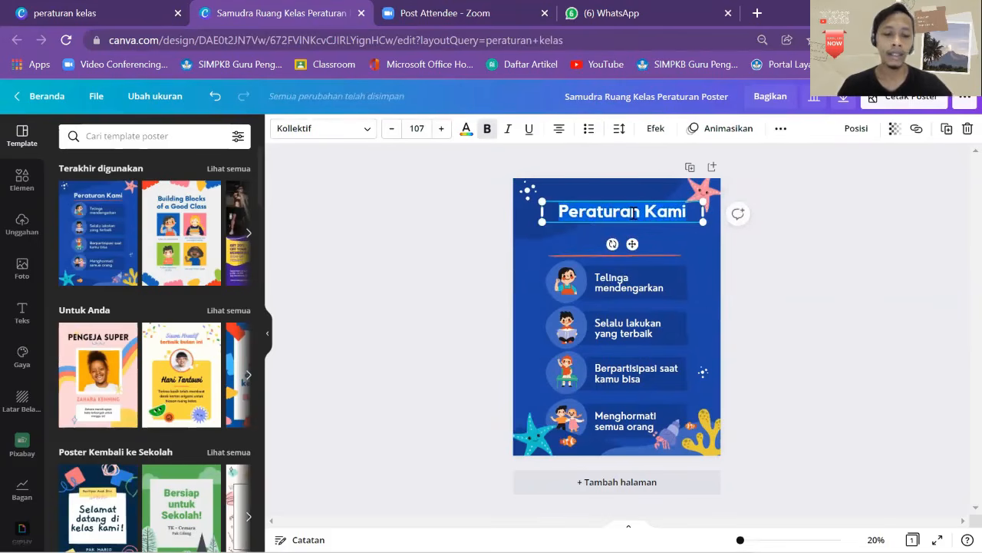
type("Kesepak")
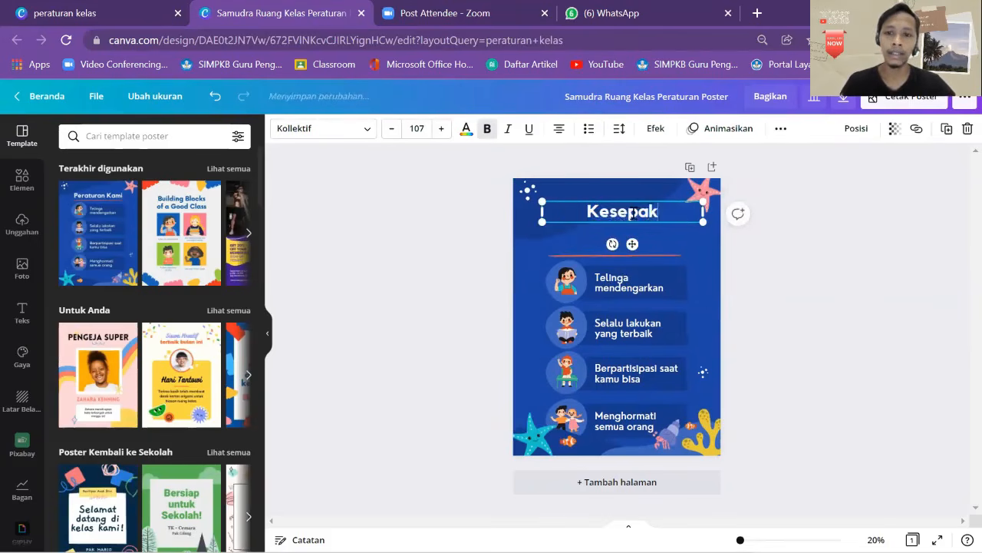
type("atan")
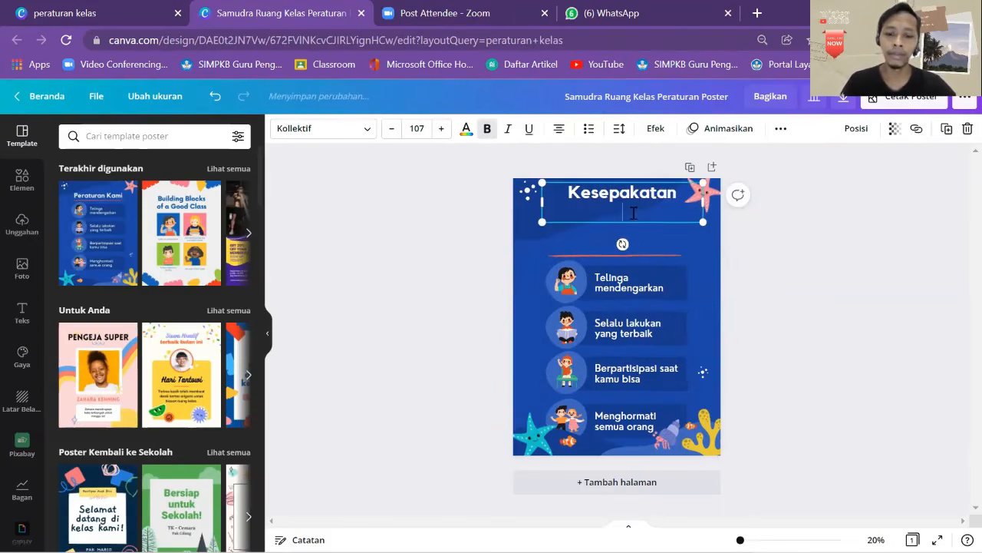
type(" kelas")
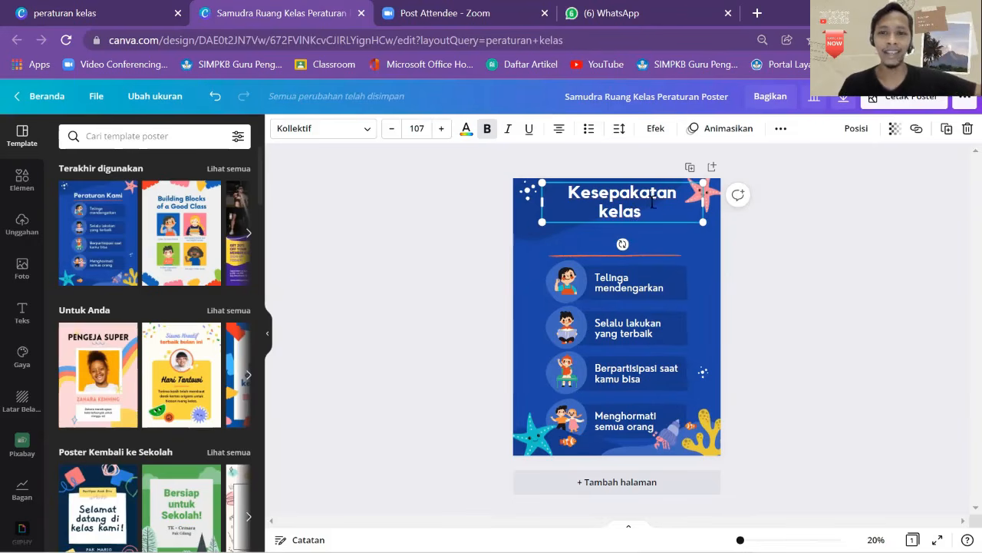
type("5 A")
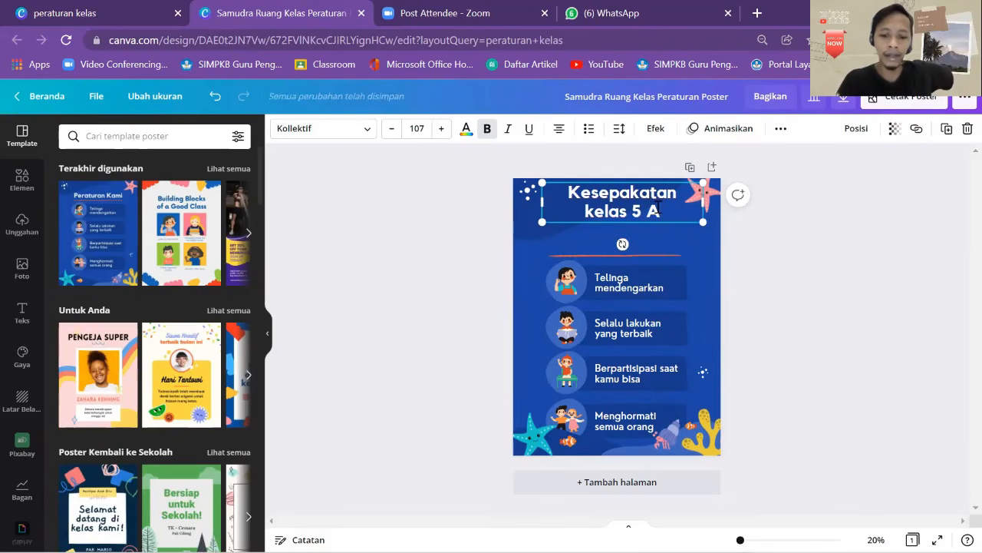
type("!")
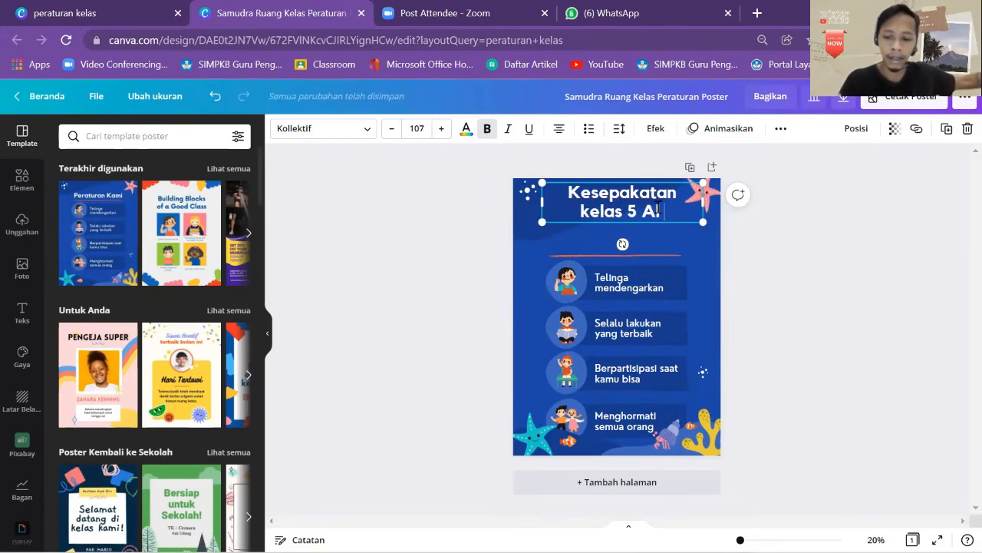
type(" Biruni")
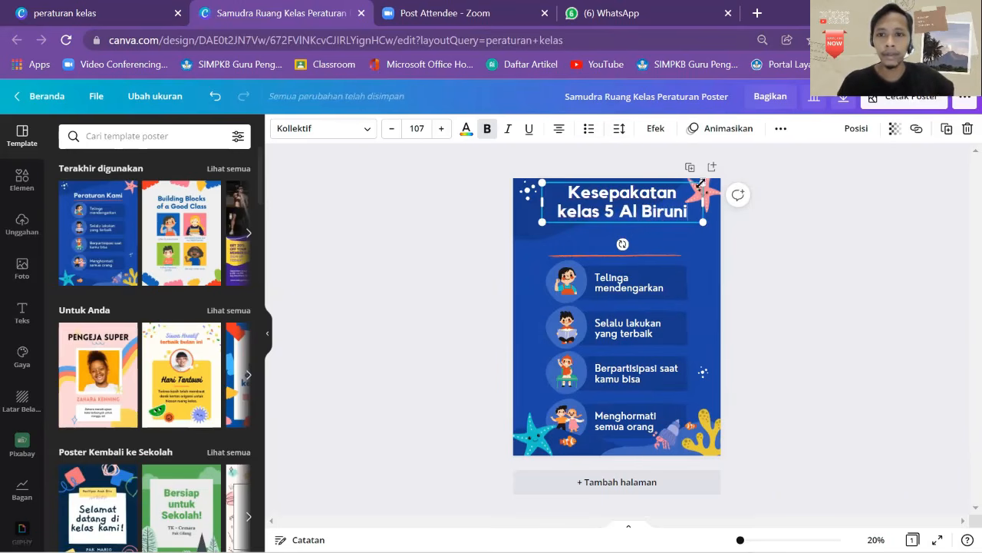
- Shrink the title to font size 87,6 and reposition it between the bubbles and the pink starfish
left_click_drag(700, 182, 674, 191)
left_click(819, 317)
mouse_move(586, 202)
left_mouse_down()
mouse_move(597, 217)
mouse_move(598, 198)
left_mouse_up()
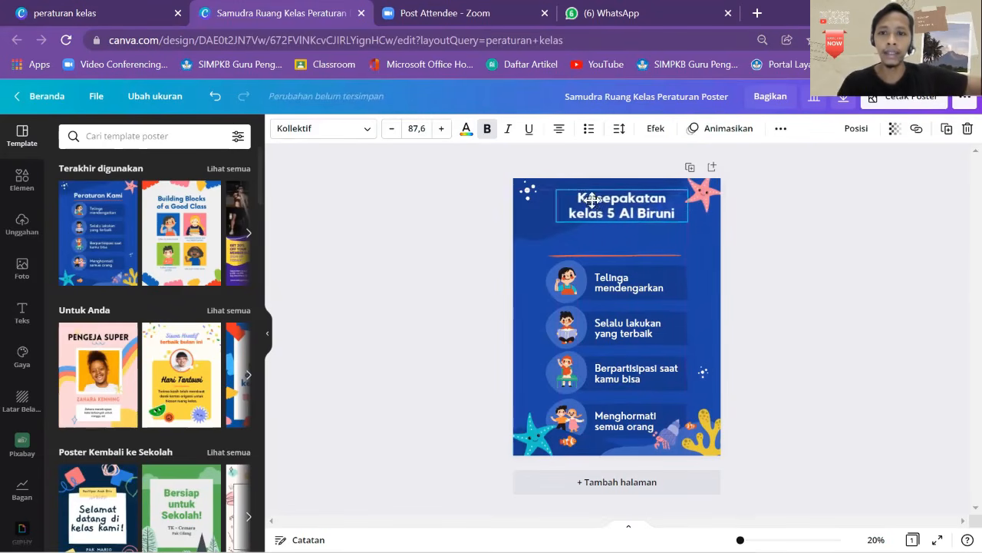
- Shrink the title to font size 64,8 and search the uploaded images for "logo"
left_click_drag(666, 212, 635, 202)
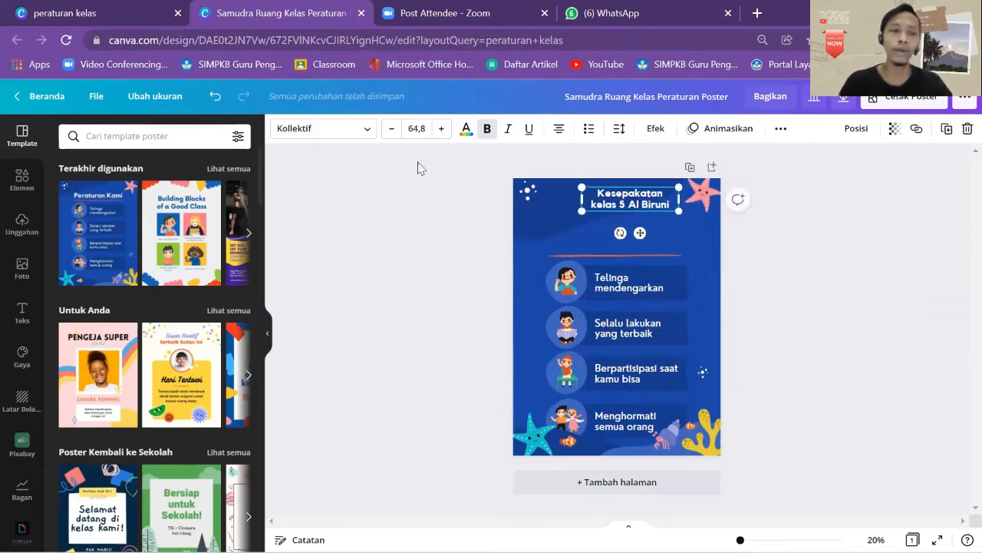
left_click(22, 223)
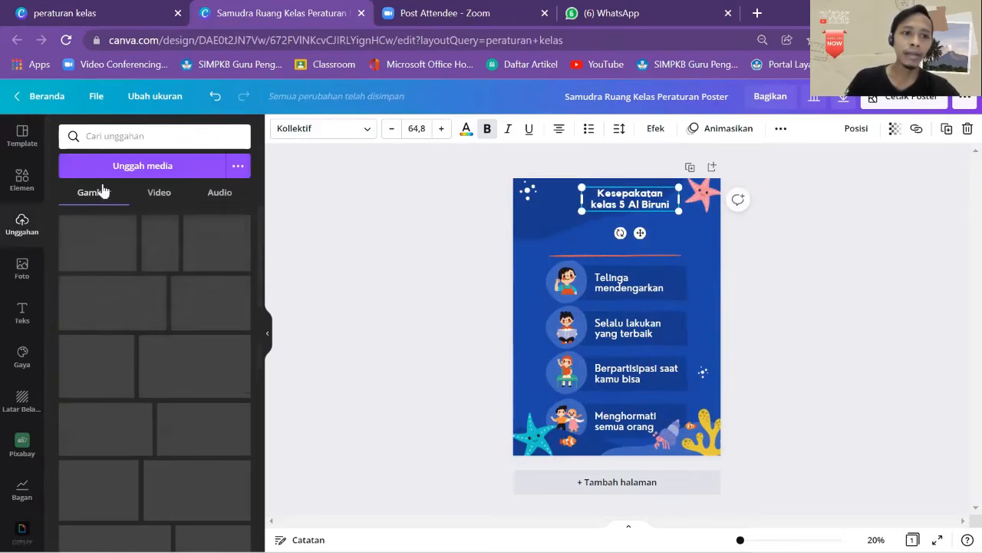
left_click(111, 137)
type("logo")
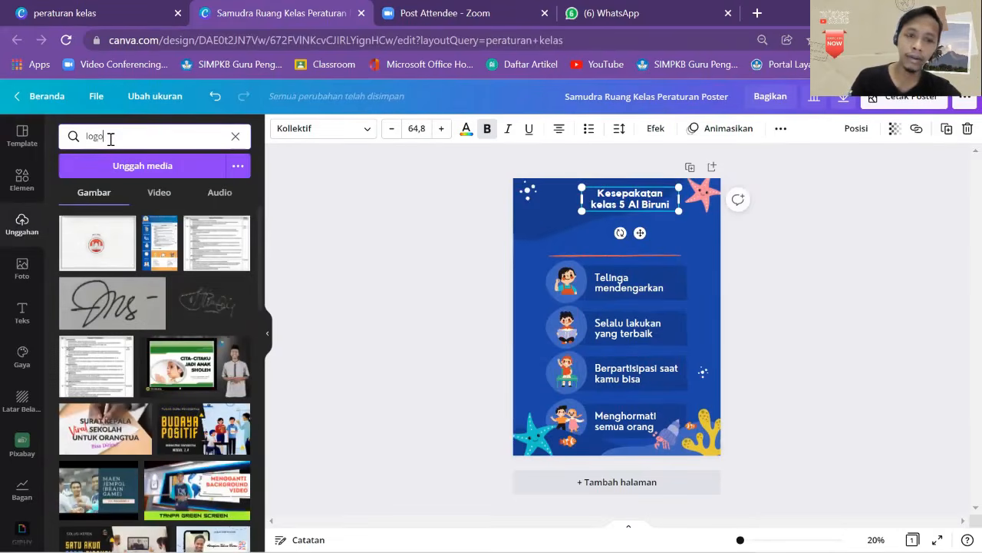
key("Return")
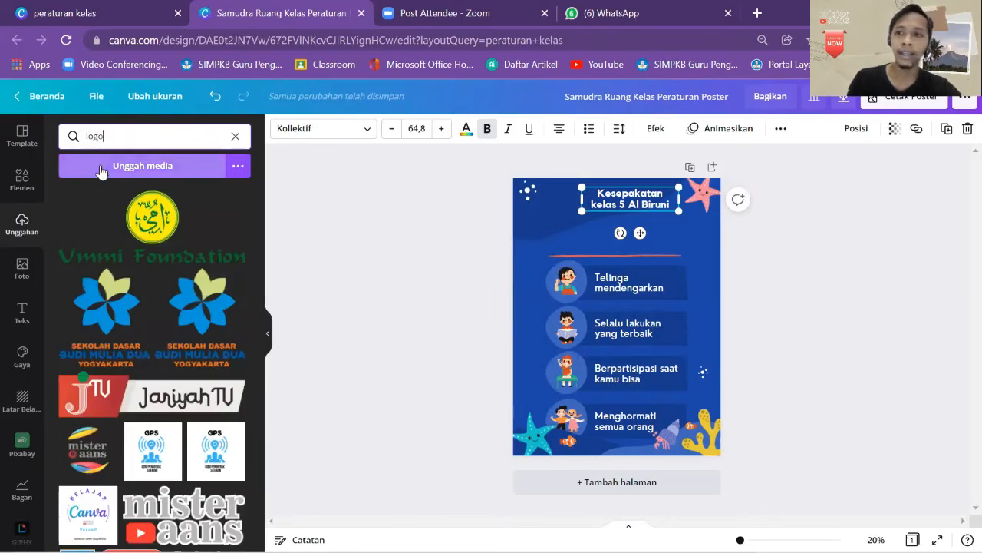
- Insert the blue-flower Sekolah Dasar Budi Mulia Dua Yogyakarta logo, shrink it and place it beside the title, left of the text
left_click_drag(115, 331, 150, 348)
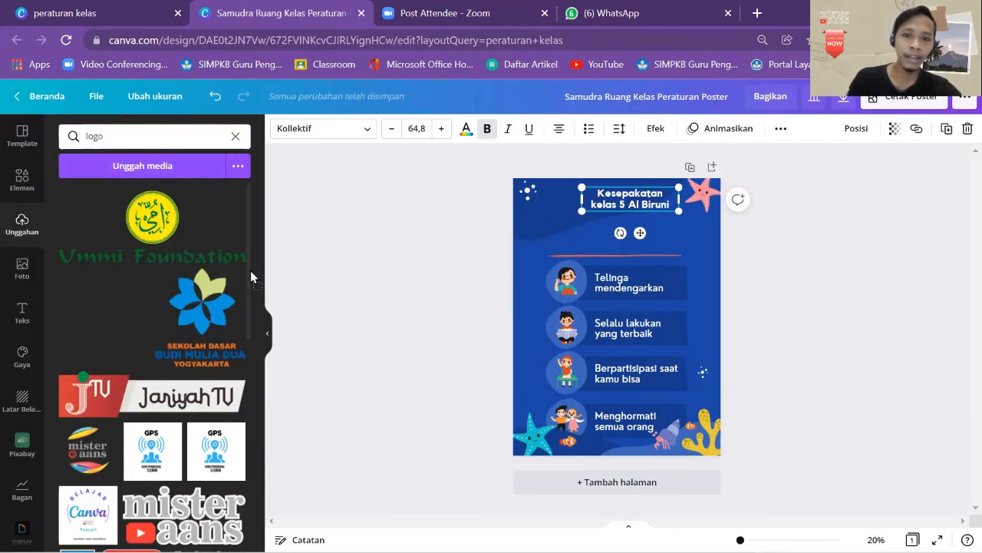
left_click_drag(507, 206, 103, 300)
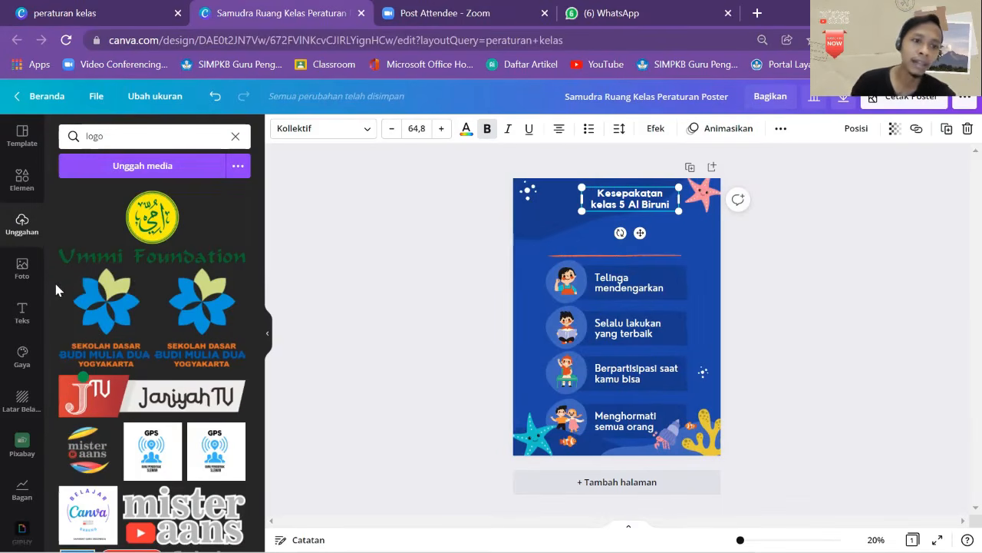
left_click(111, 138)
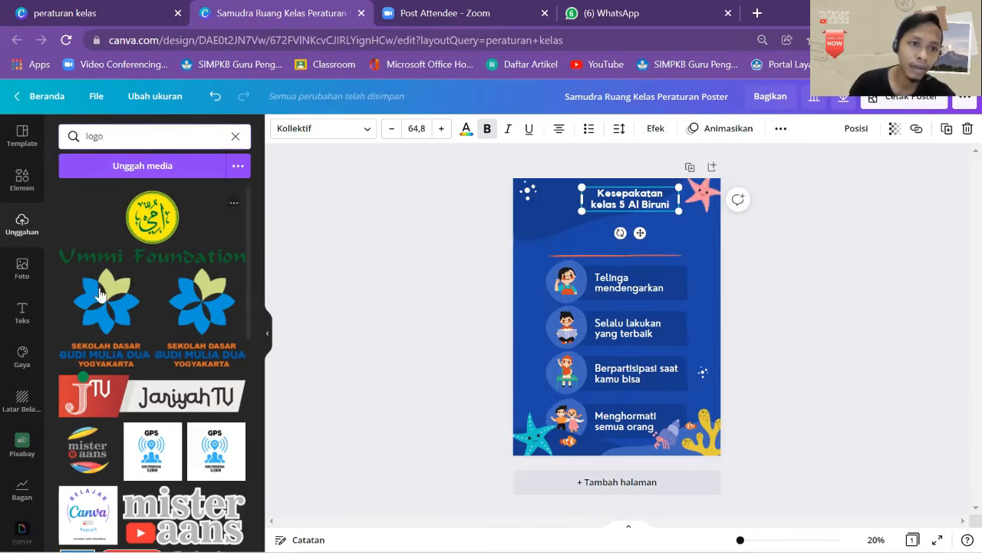
left_click(106, 311)
left_click_drag(699, 406, 547, 225)
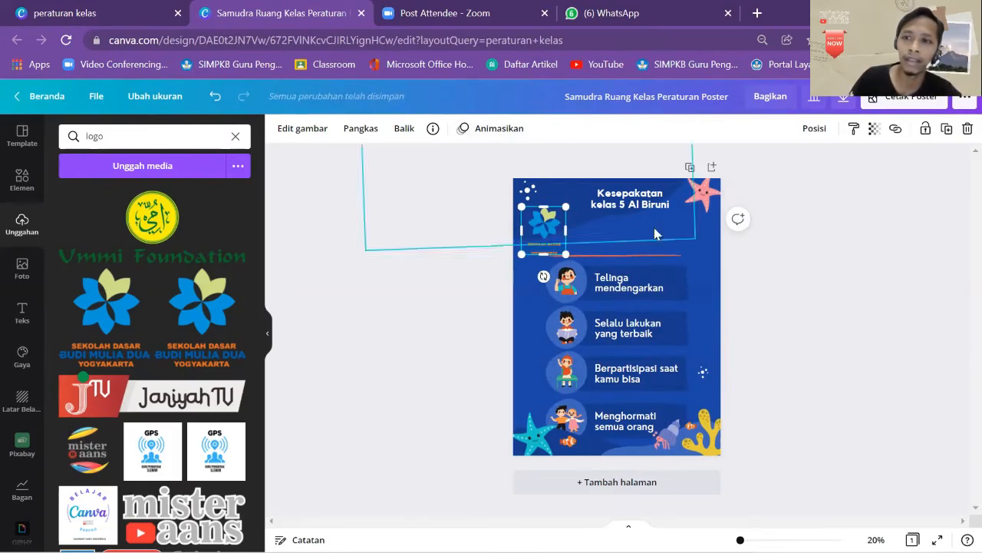
left_click_drag(560, 211, 578, 192)
left_click_drag(586, 235, 573, 219)
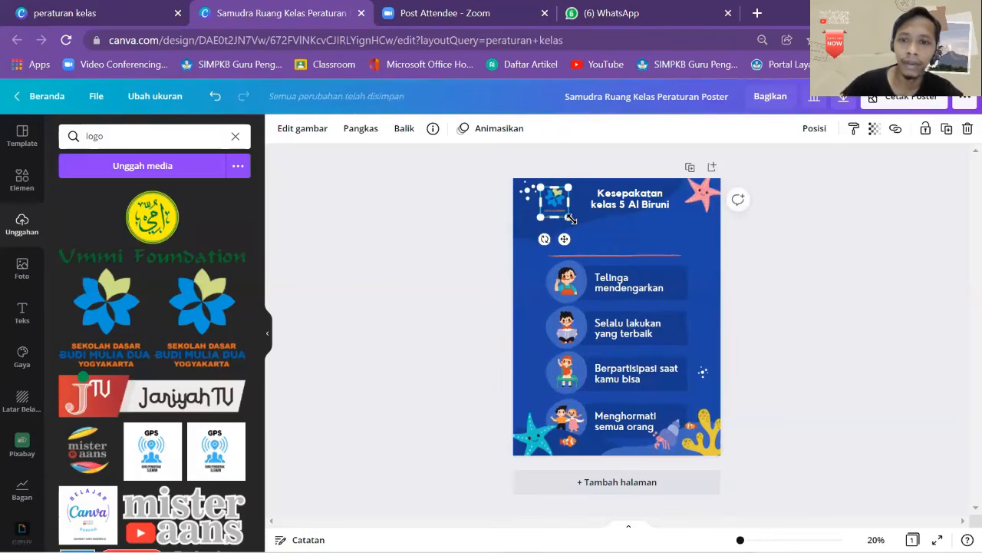
left_click_drag(554, 205, 566, 205)
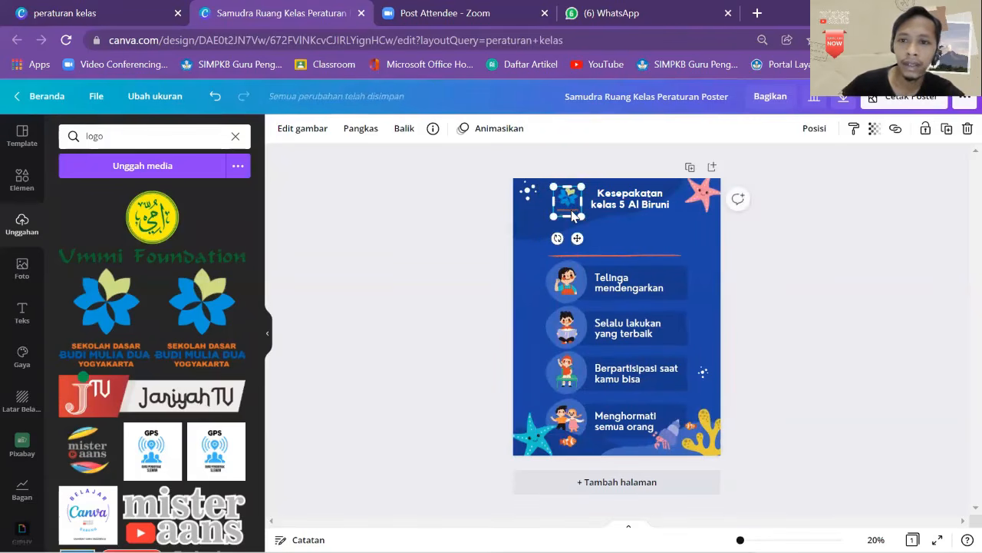
- Add "2021/2022" as a third title line and shift the title and the logo slightly down so they line up
left_click(667, 208)
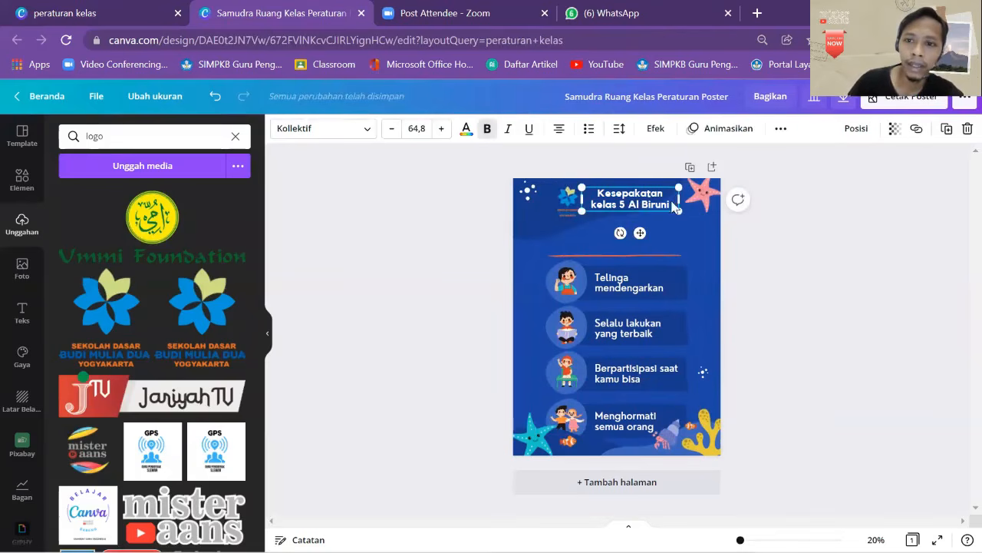
key("Return")
type("2")
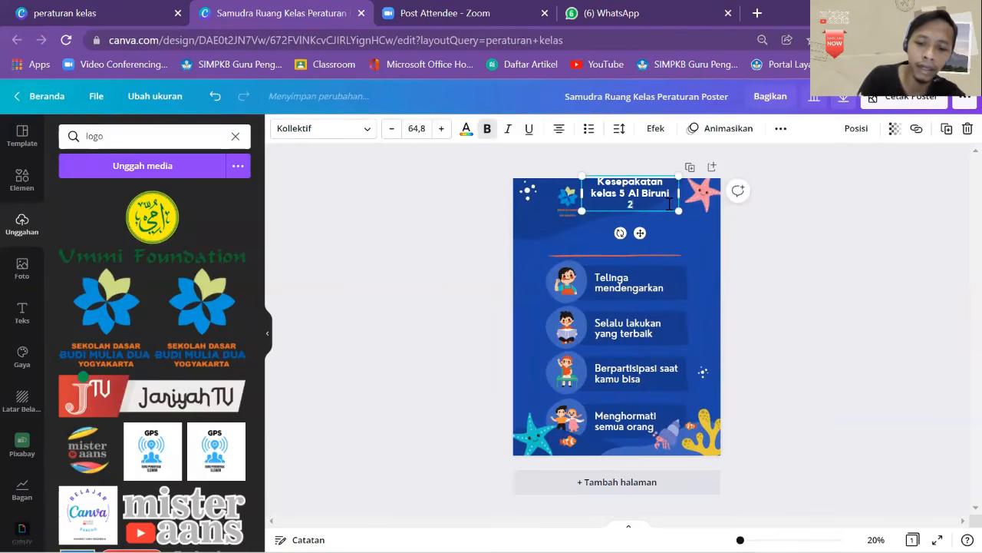
type("021")
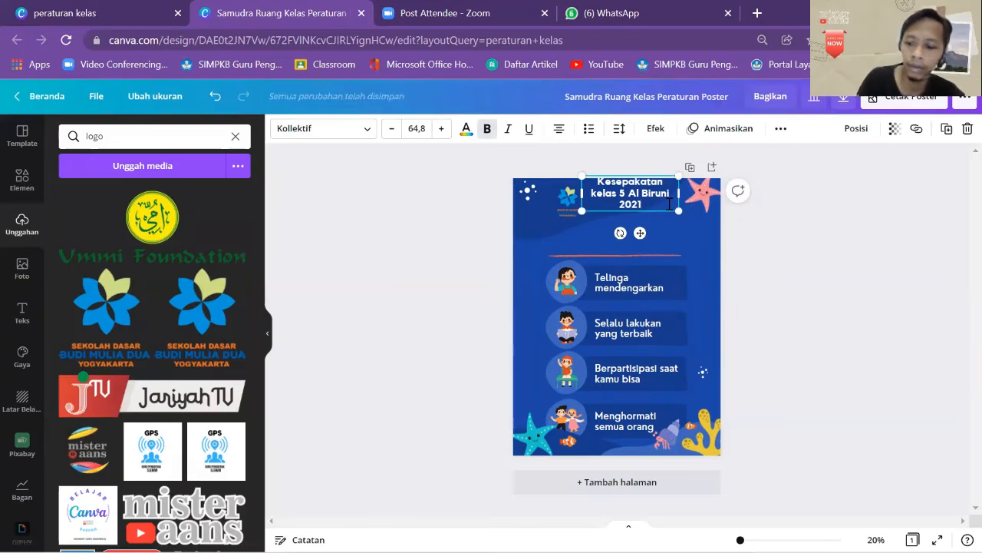
type("/2022")
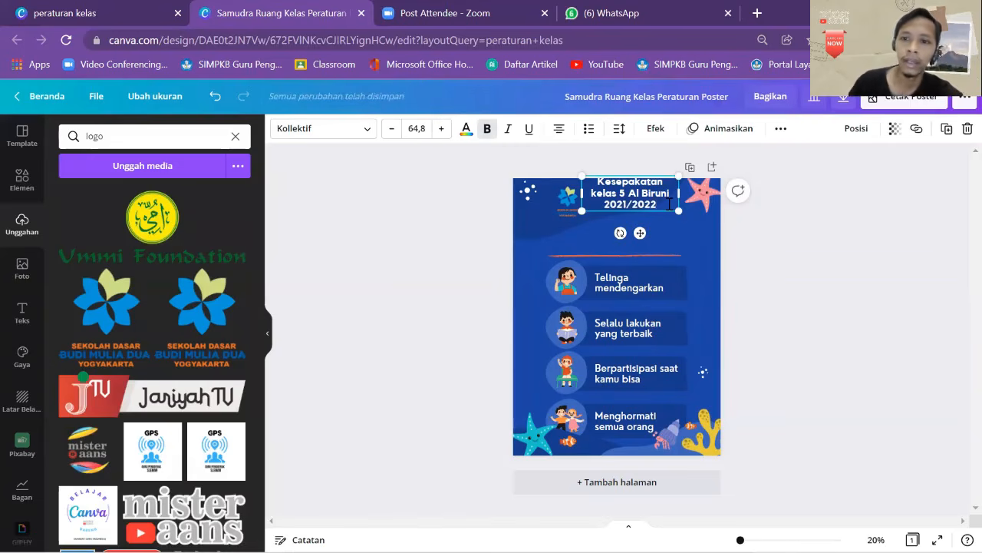
left_click_drag(611, 195, 611, 210)
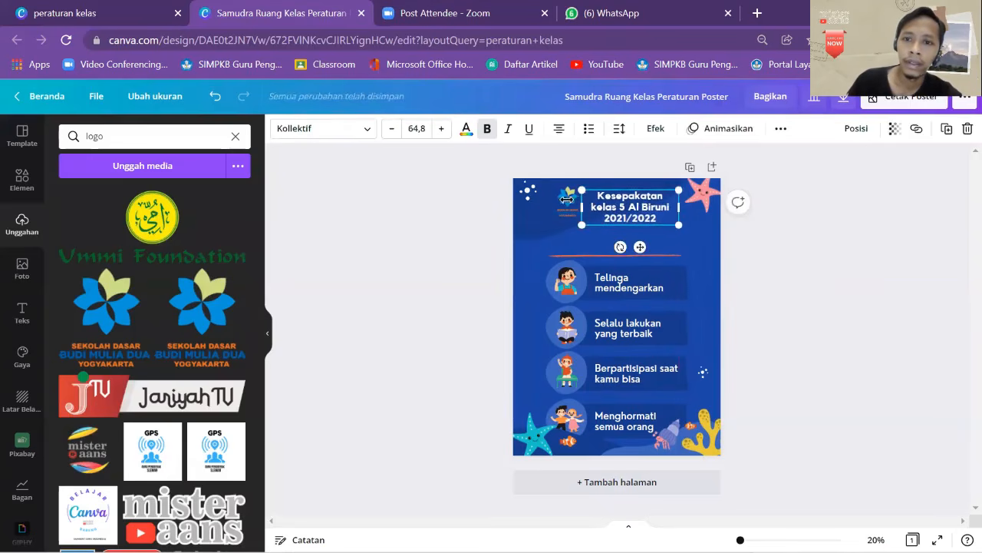
left_click(439, 245)
left_click_drag(566, 209, 571, 217)
double_click(602, 288)
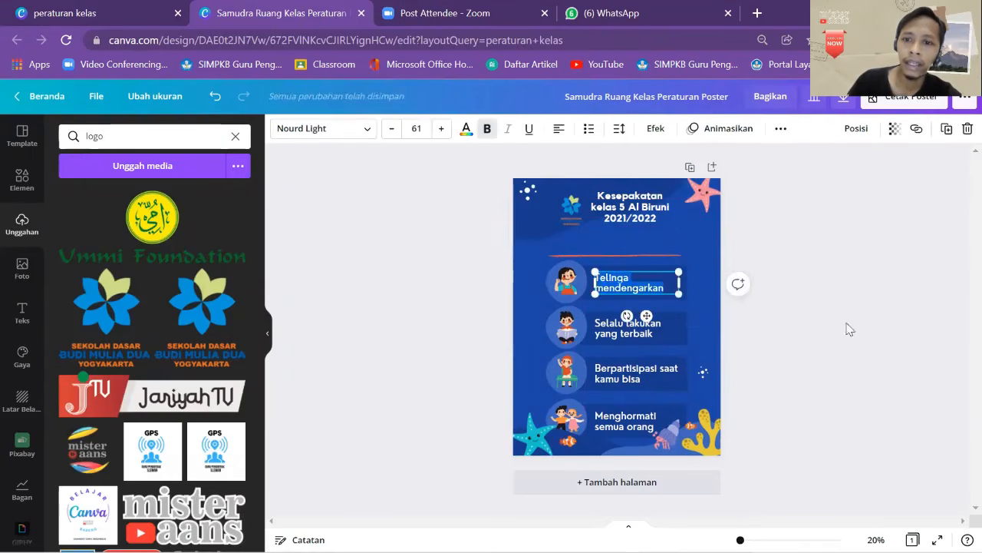
double_click(626, 330)
double_click(634, 373)
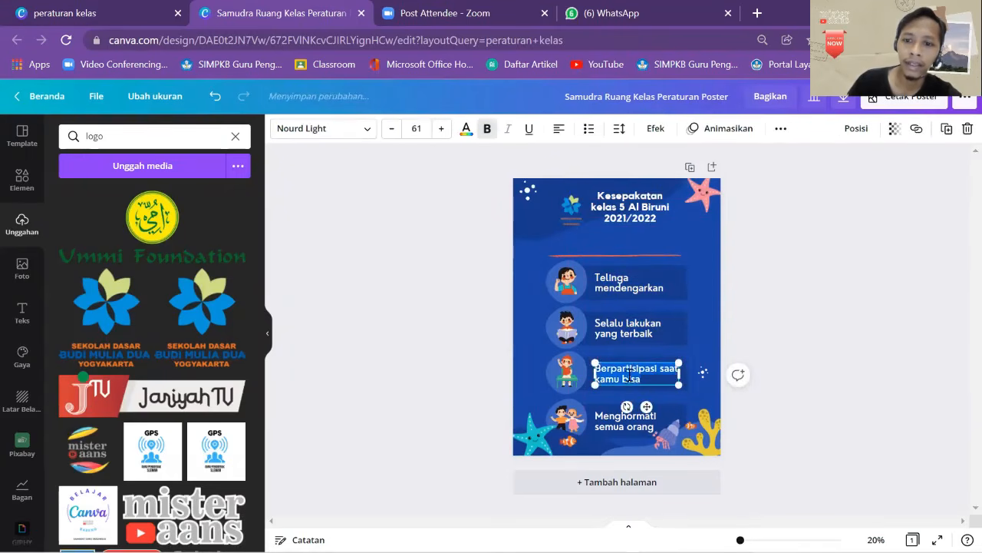
double_click(623, 420)
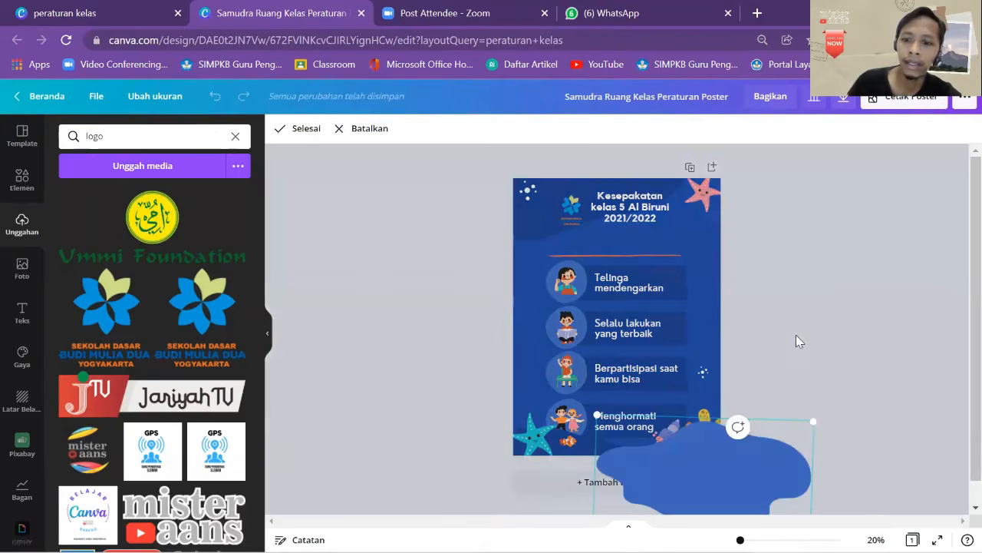
- Raise the orange line to just beneath the title and recolour the wave shape behind the title black
left_click(796, 334)
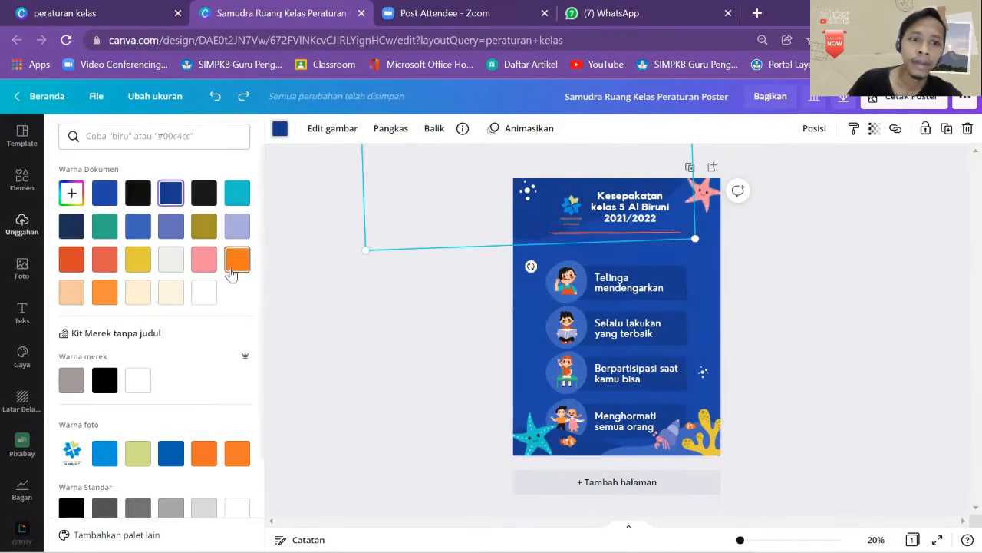
left_click(170, 259)
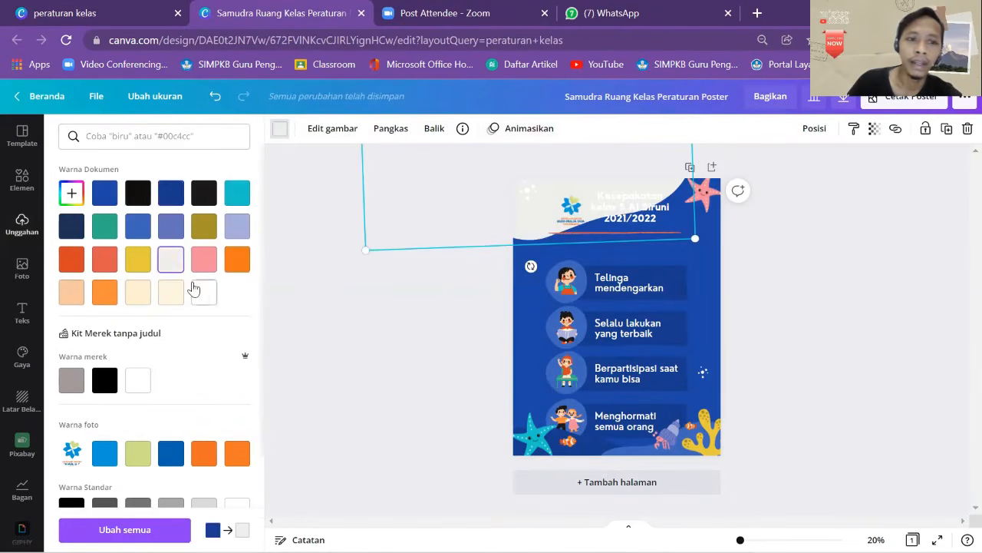
key("ctrl+z")
- Nudge the logo and the title slightly left and shift the black wave shape right so it backs the whole header
left_click(565, 201)
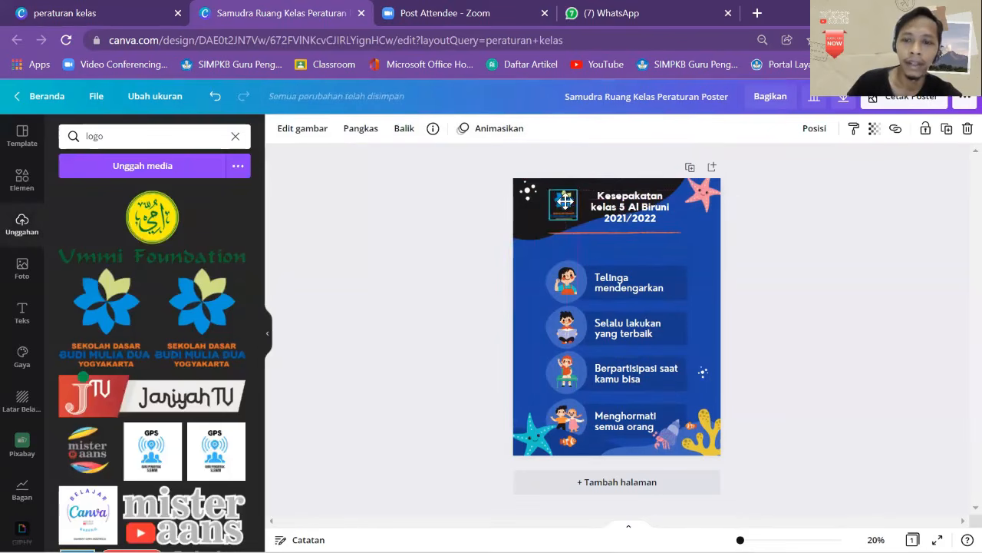
left_click_drag(632, 203, 626, 202)
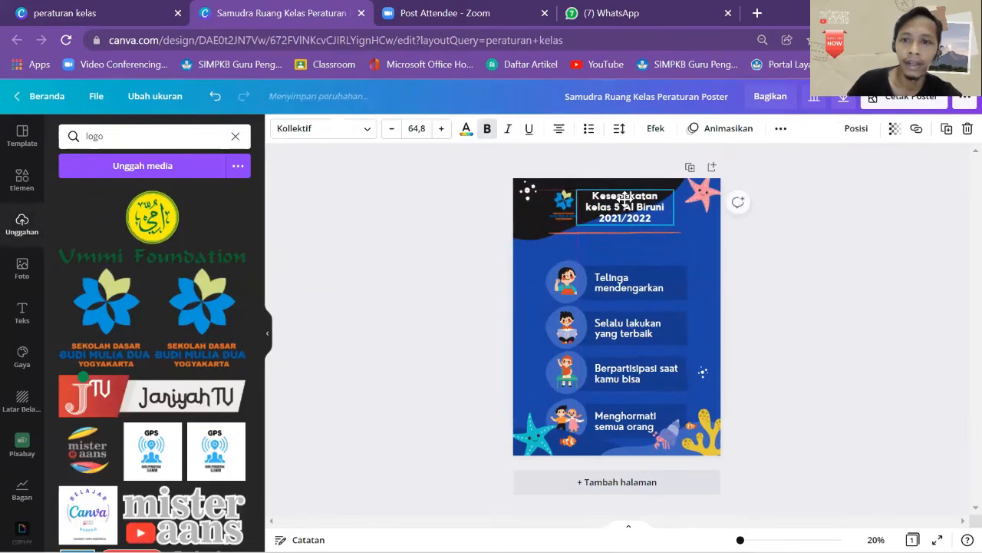
left_click(825, 242)
left_click_drag(519, 230, 581, 227)
left_click(653, 217)
left_click(771, 280)
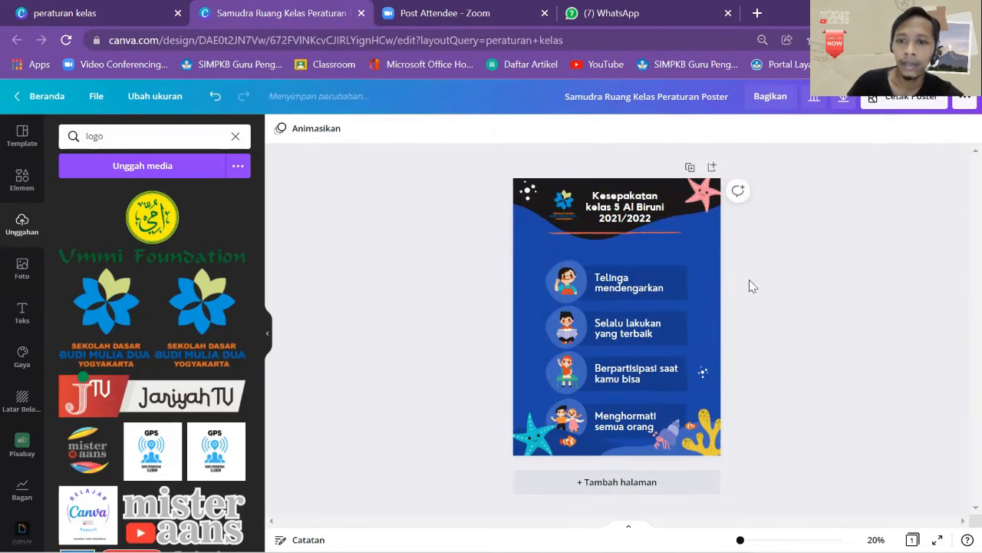
- Replace the first rule with "Bergantian Berbicara" on one line at font size 50,1 and the second rule with "Menjaga kenyaman kelas"
left_click(637, 278)
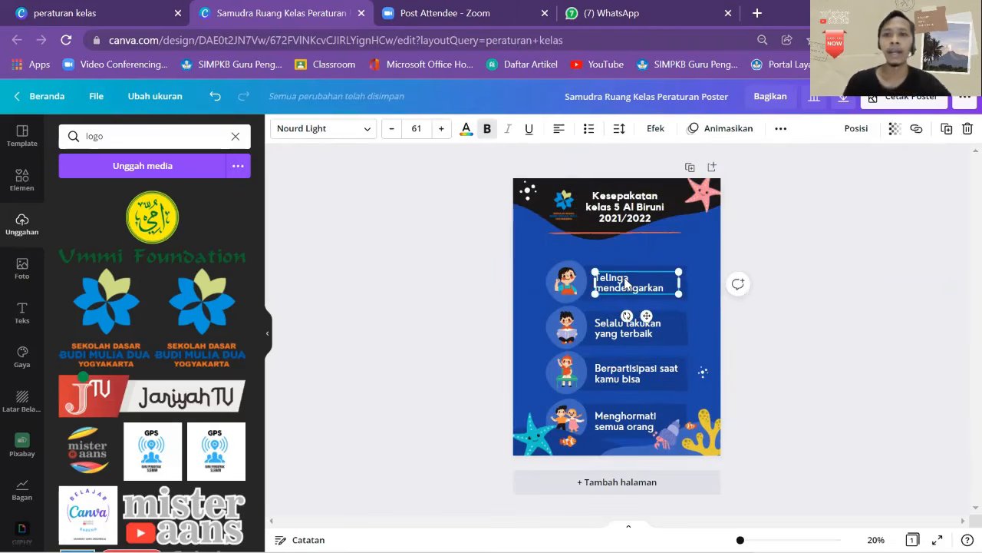
double_click(649, 289)
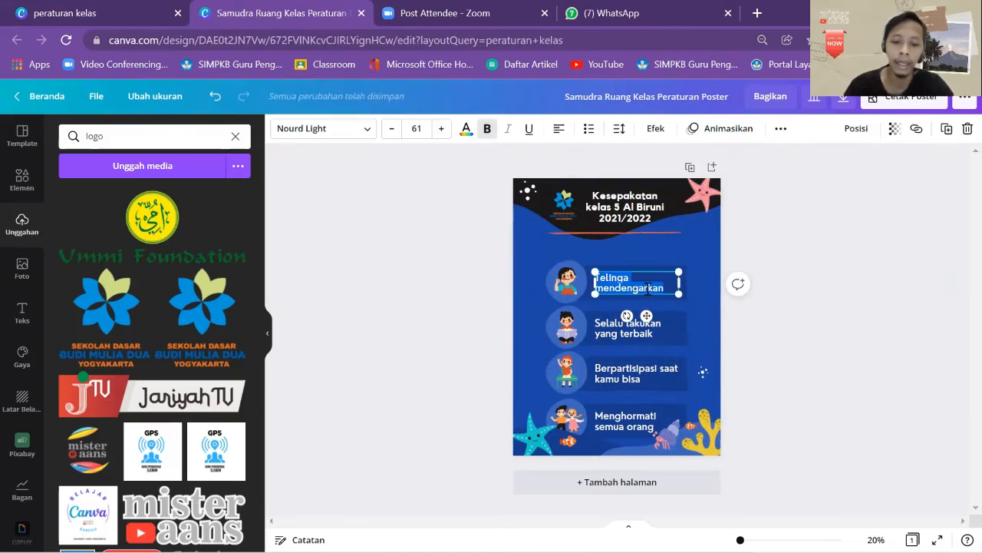
type("Bergantian Berbicara")
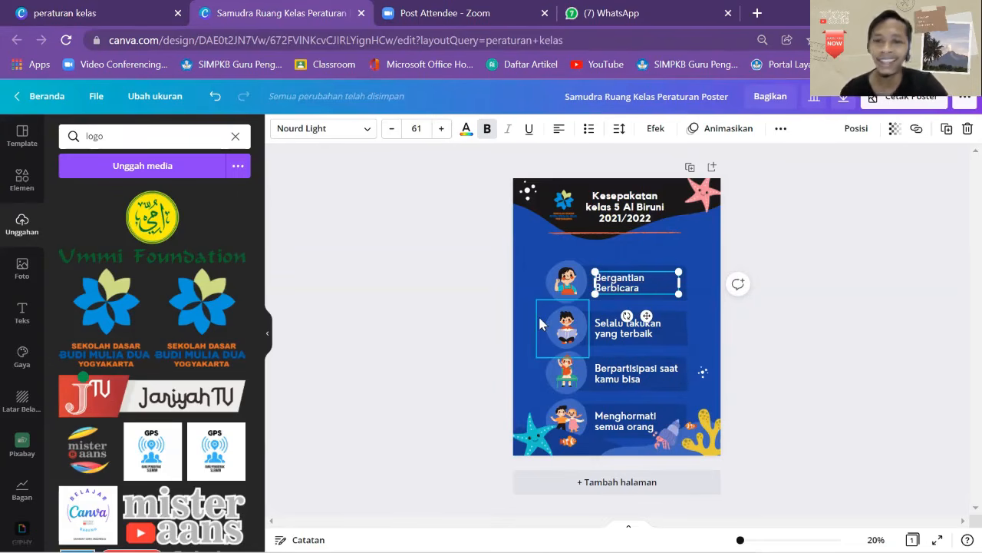
mouse_move(679, 283)
left_mouse_down()
mouse_move(699, 282)
mouse_move(640, 277)
mouse_move(680, 274)
left_mouse_up()
left_click(871, 325)
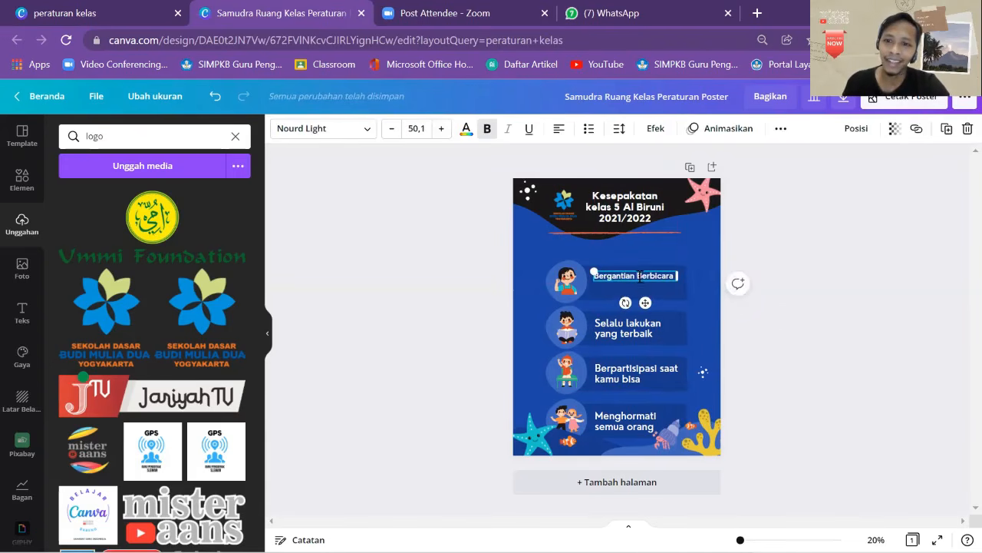
left_click(628, 328)
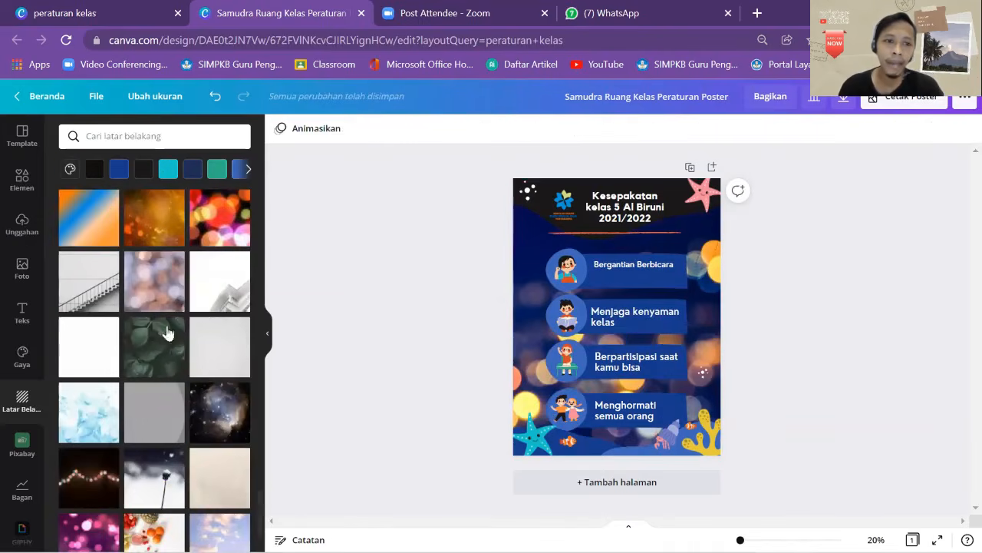
- Try the blue water-drop ripple photo as the poster background
scroll(123, 323, "down", 2)
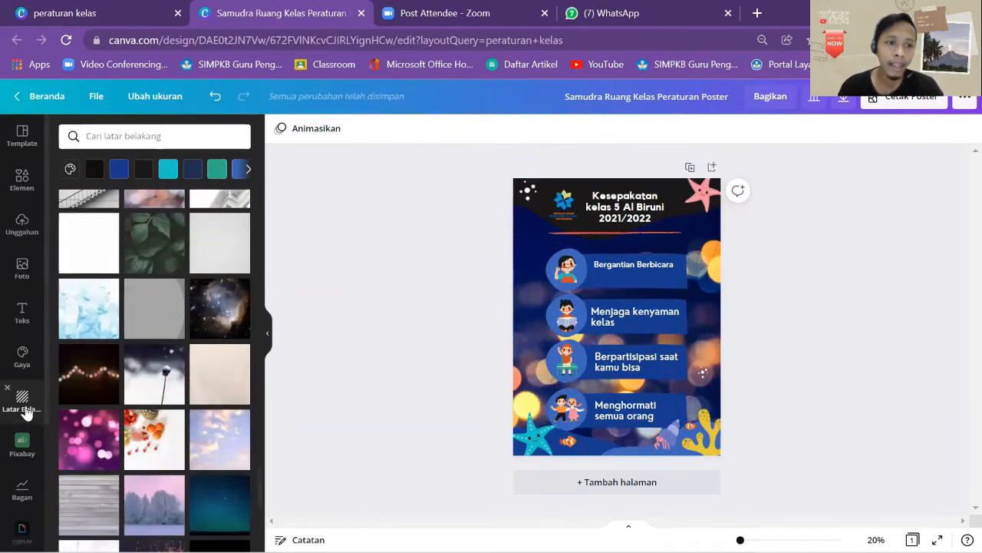
scroll(157, 382, "down", 3)
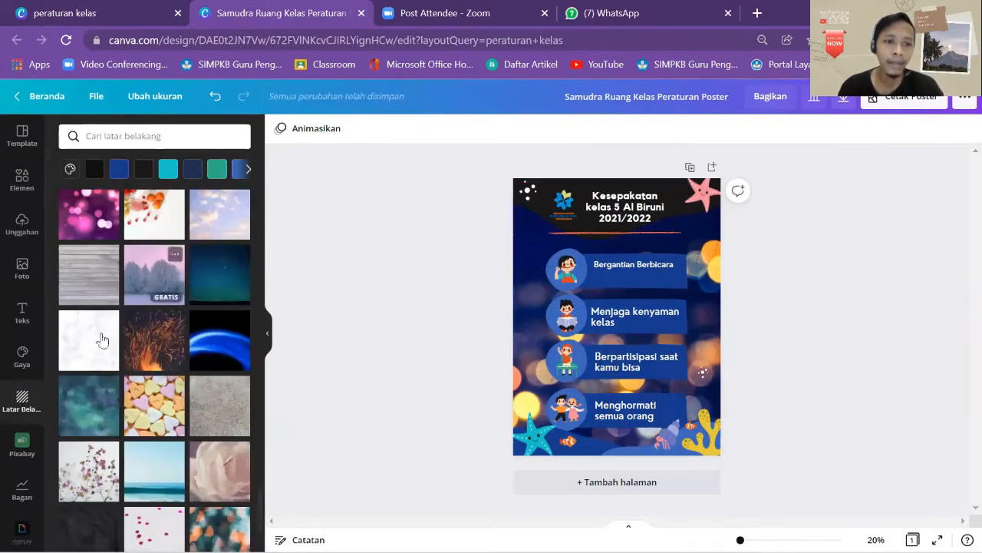
scroll(156, 346, "down", 4)
scroll(187, 328, "down", 4)
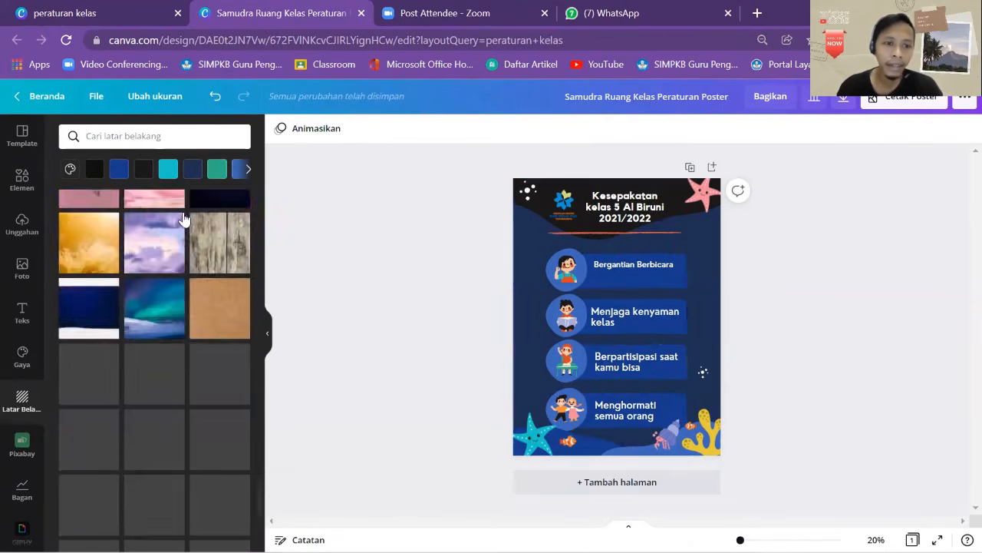
scroll(183, 217, "down", 4)
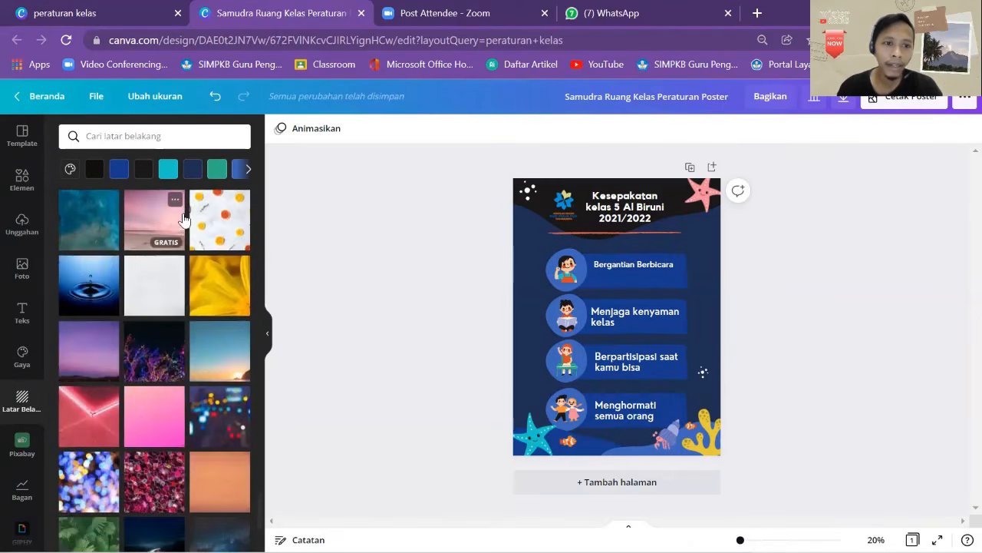
left_click(91, 289)
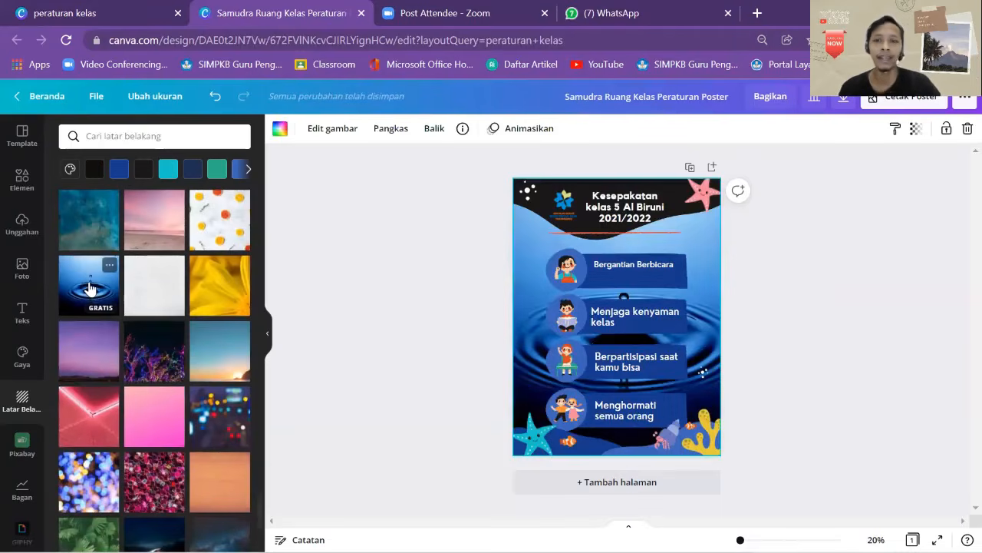
- Replace the poster background with the blue starry night sky photo with tree silhouettes
scroll(162, 334, "down", 3)
scroll(165, 335, "down", 1)
scroll(230, 285, "down", 1)
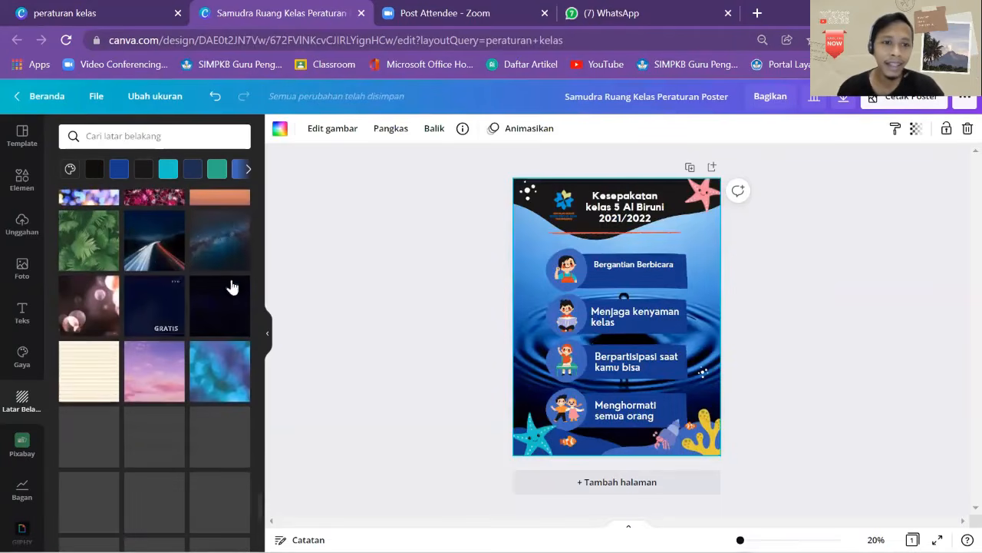
left_click(226, 259)
scroll(226, 260, "down", 4)
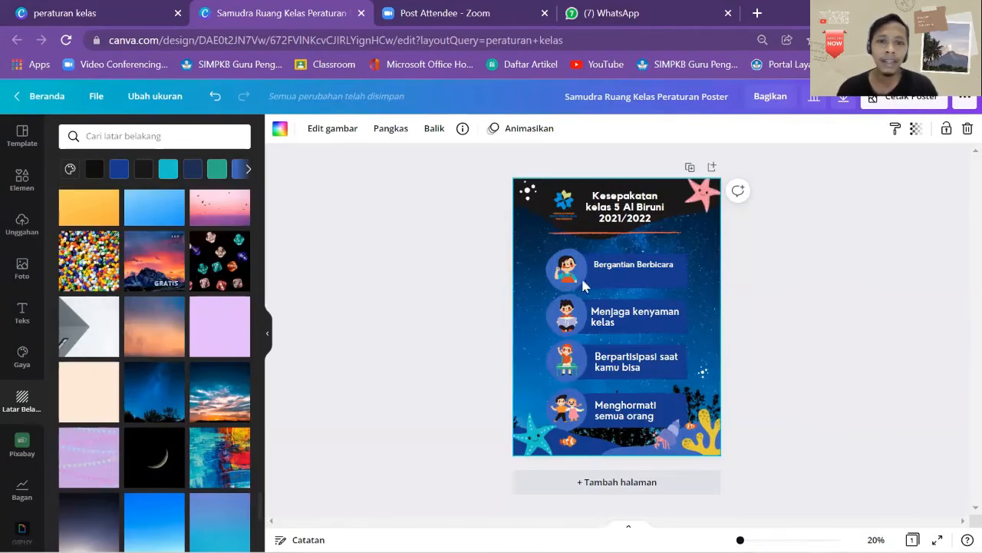
- Search the elements for "bicara" and look through the graphics for a new illustration for the first rule
left_click(569, 279)
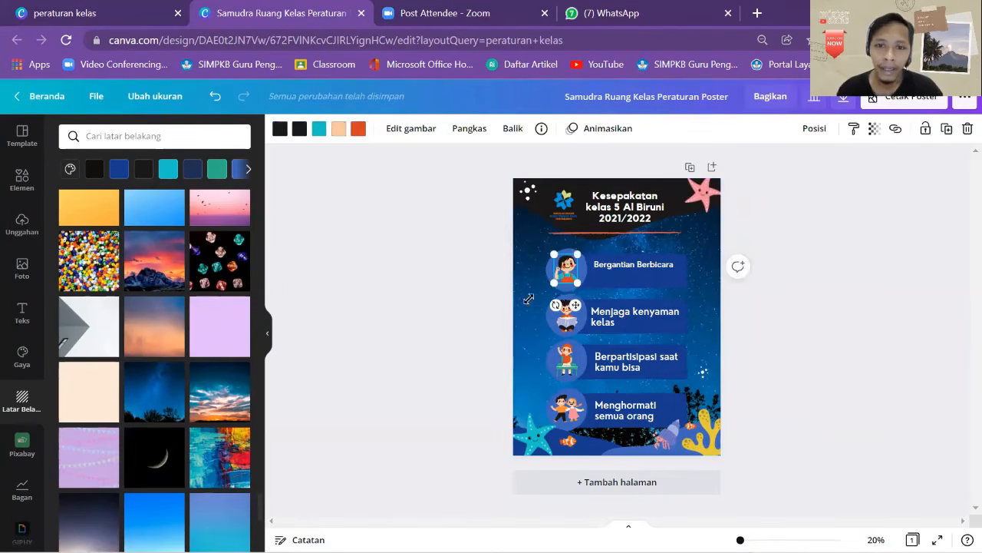
left_click(25, 181)
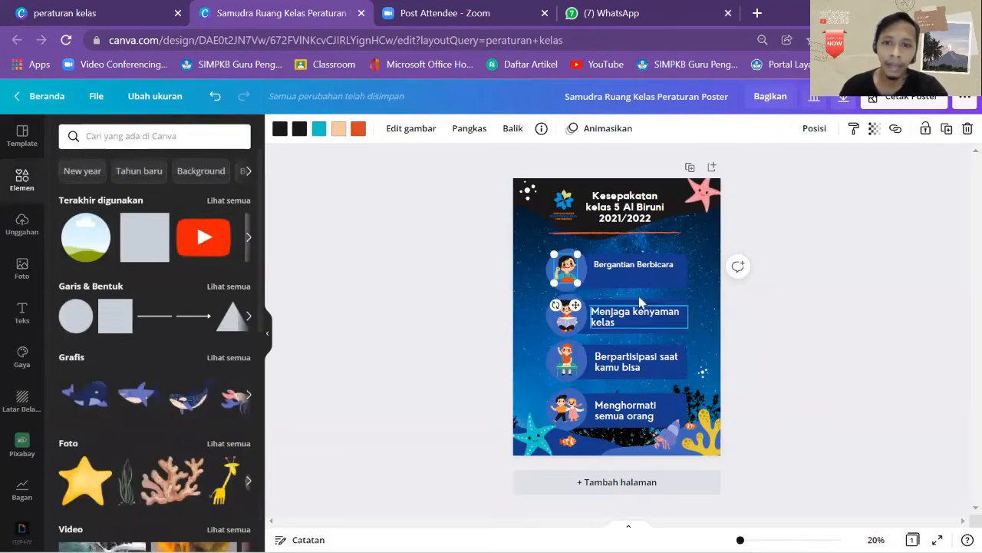
left_click(102, 138)
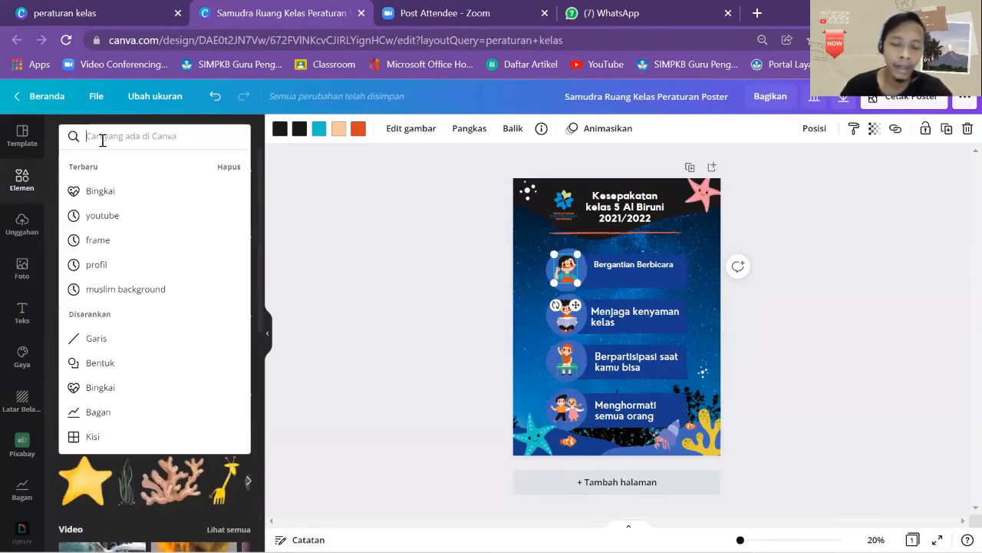
type("bicara")
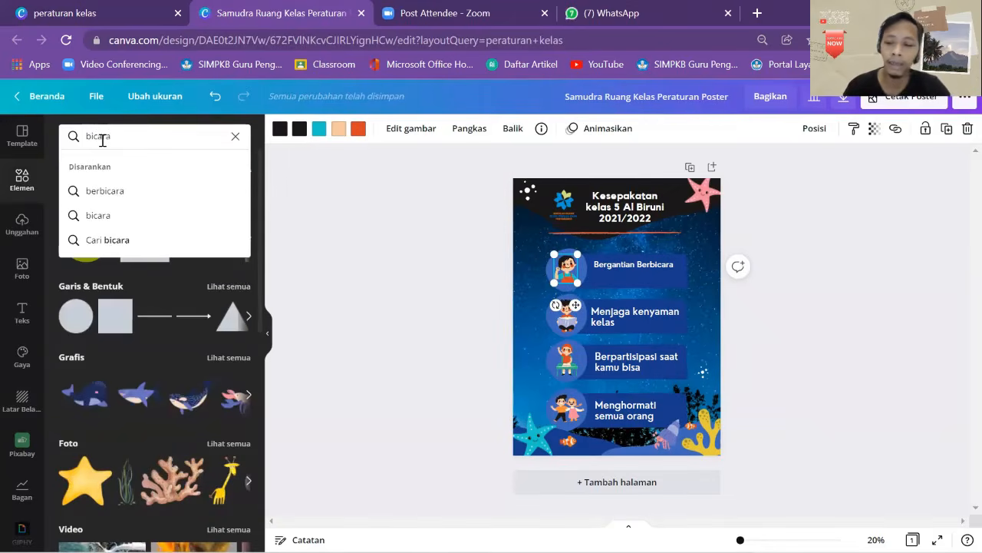
key("Return")
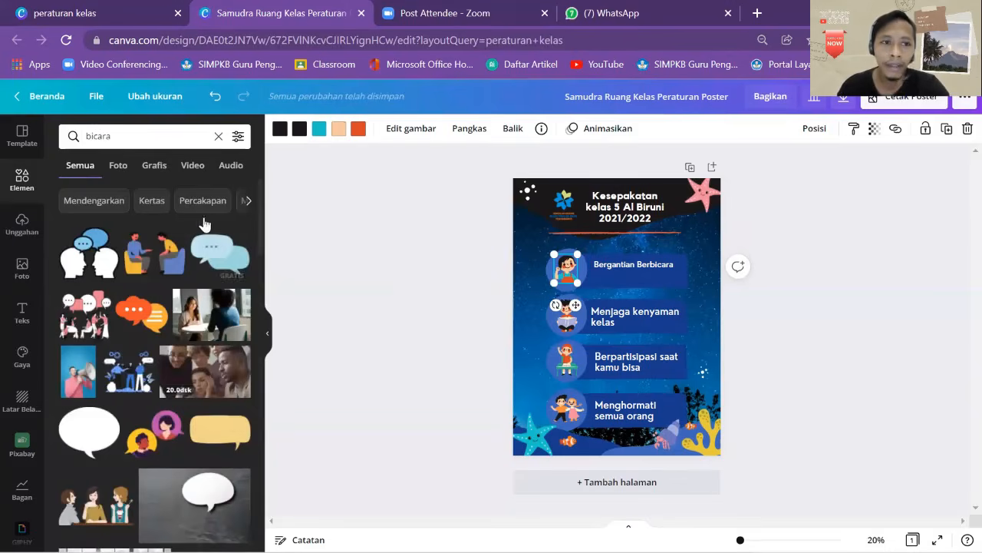
left_click(158, 168)
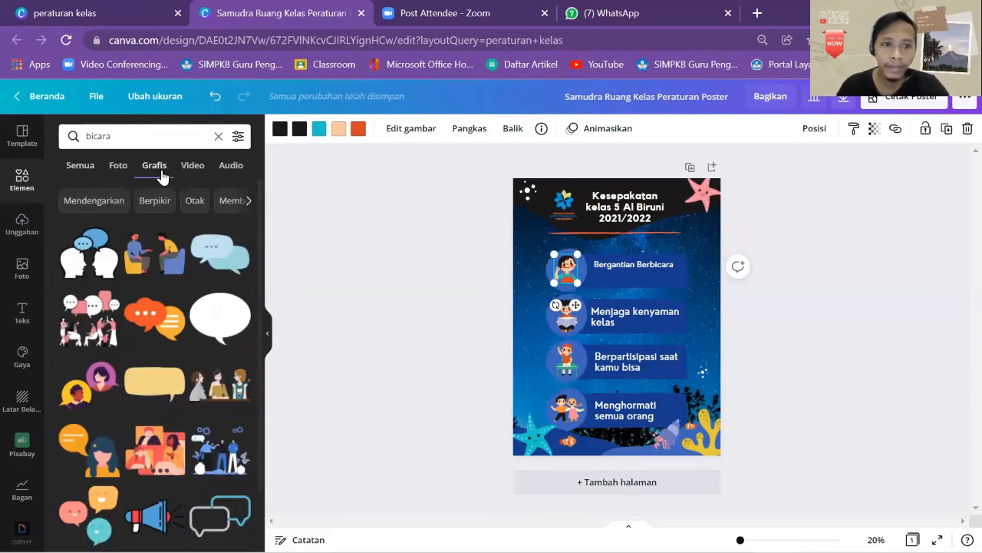
scroll(149, 229, "down", 3)
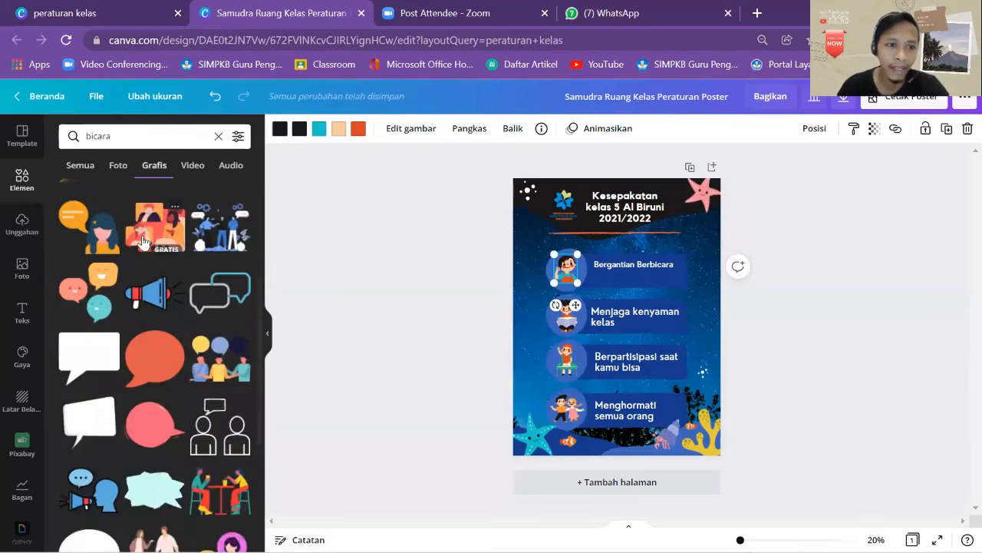
scroll(146, 239, "down", 2)
scroll(136, 244, "down", 1)
scroll(134, 245, "down", 1)
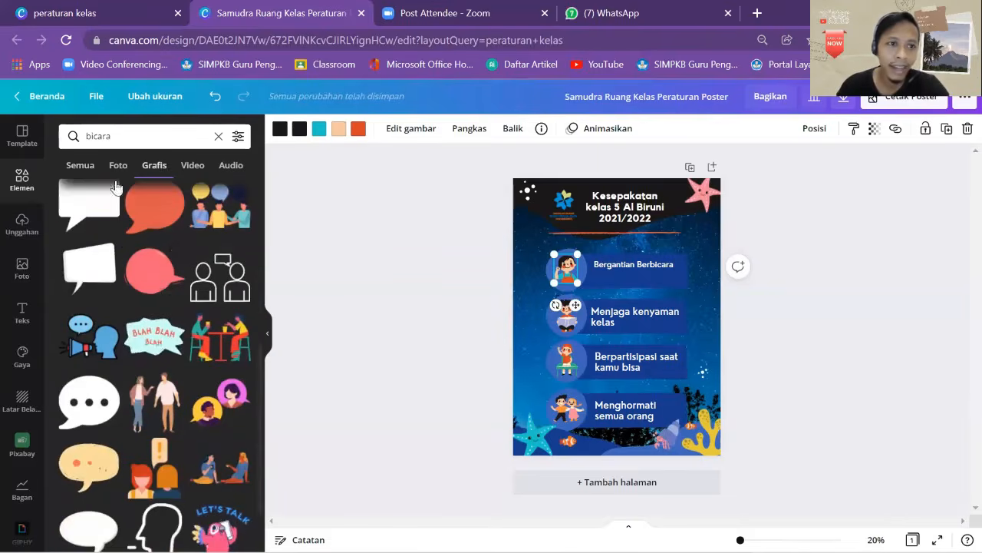
- Replace the first rule's illustration with the red-haired boy raising his hand at a desk, found under "angkat tangan" graphics, sized to fit its circle
left_click(131, 140)
type("ang")
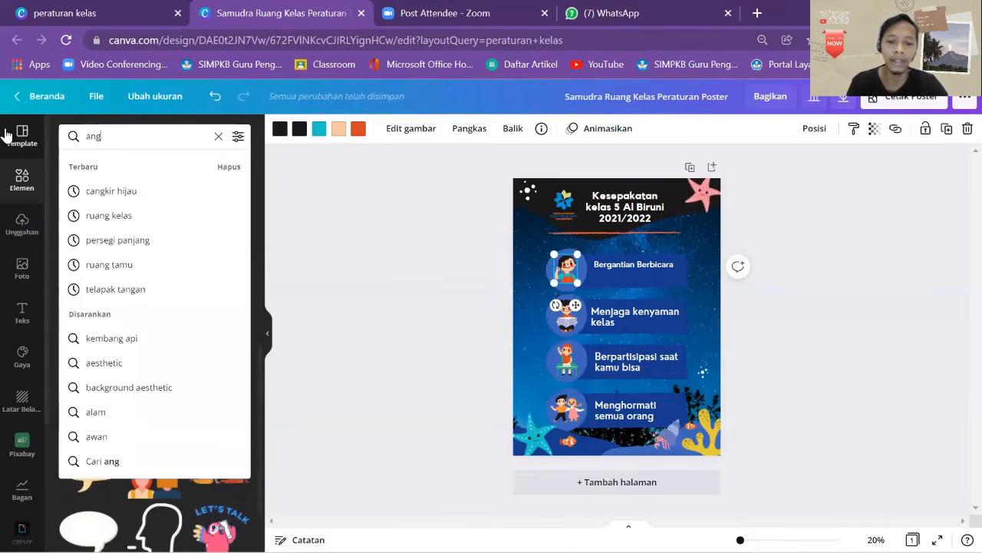
type("kat tangang")
key("Return")
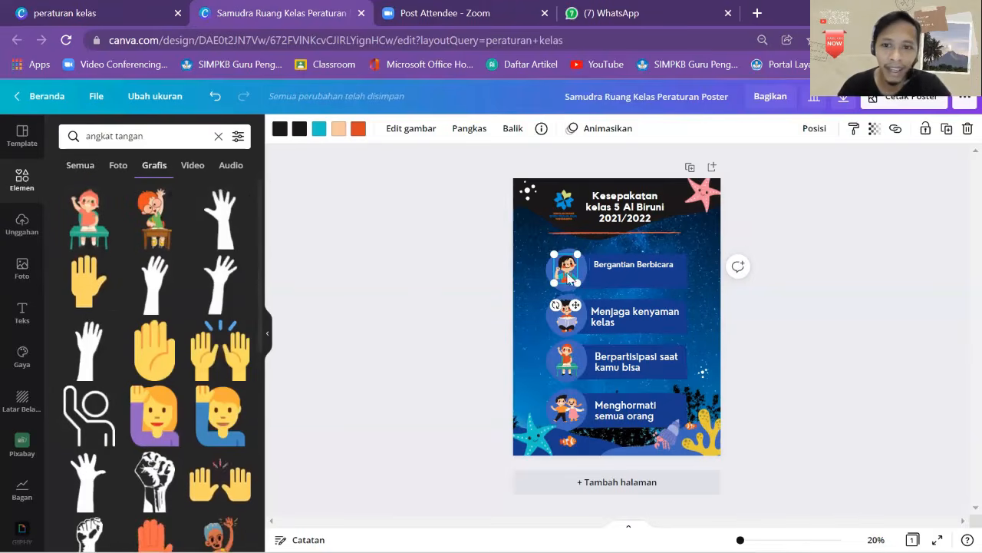
key("Delete")
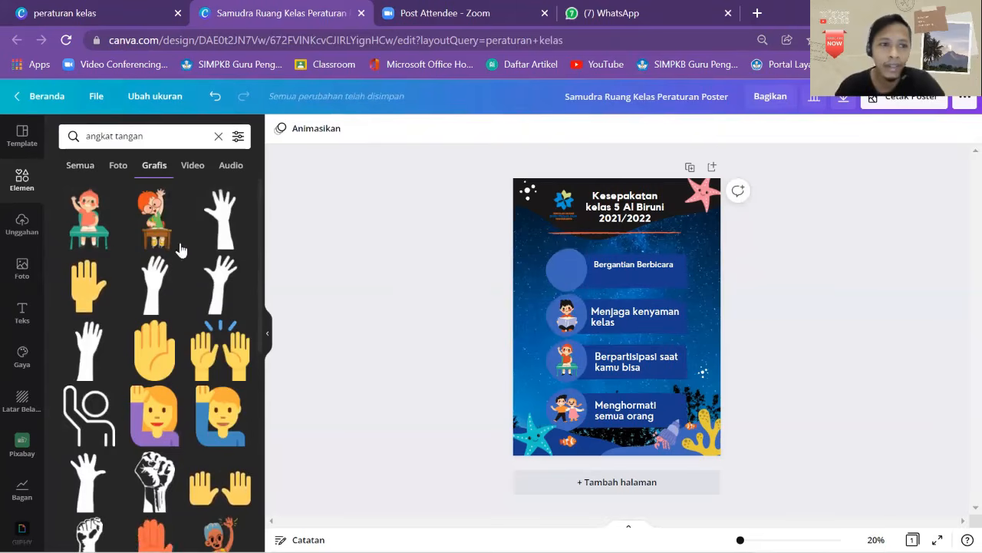
scroll(211, 301, "down", 1)
scroll(211, 302, "down", 2)
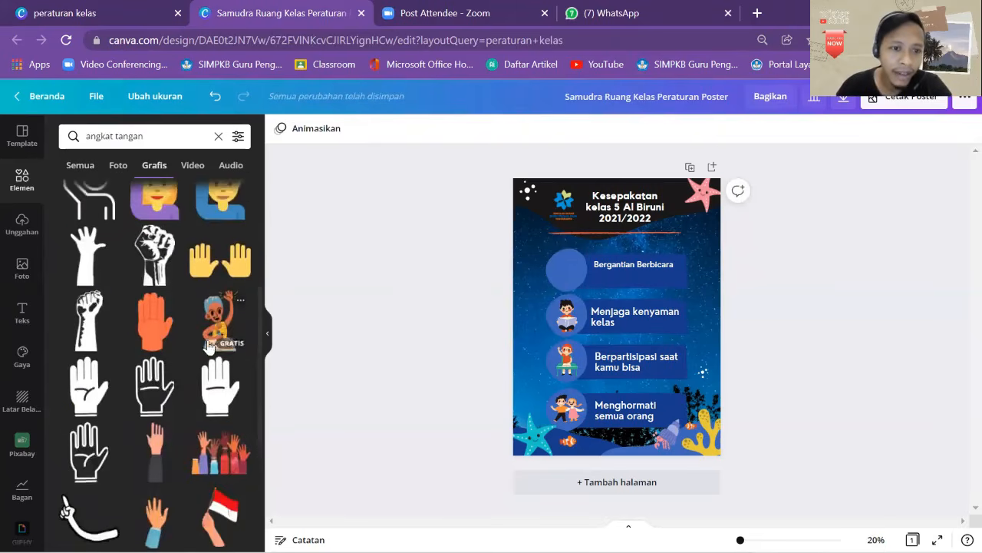
scroll(176, 253, "up", 3)
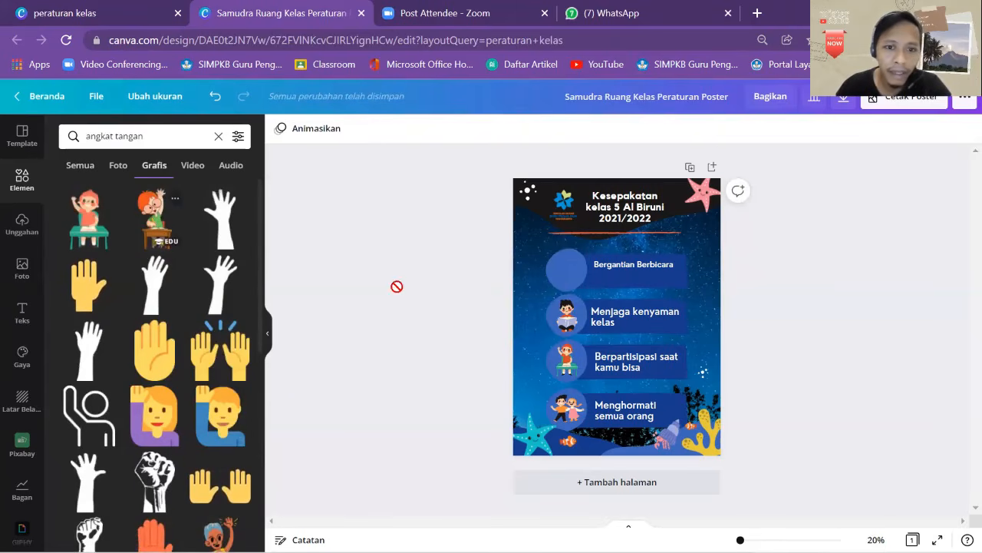
left_click(151, 221)
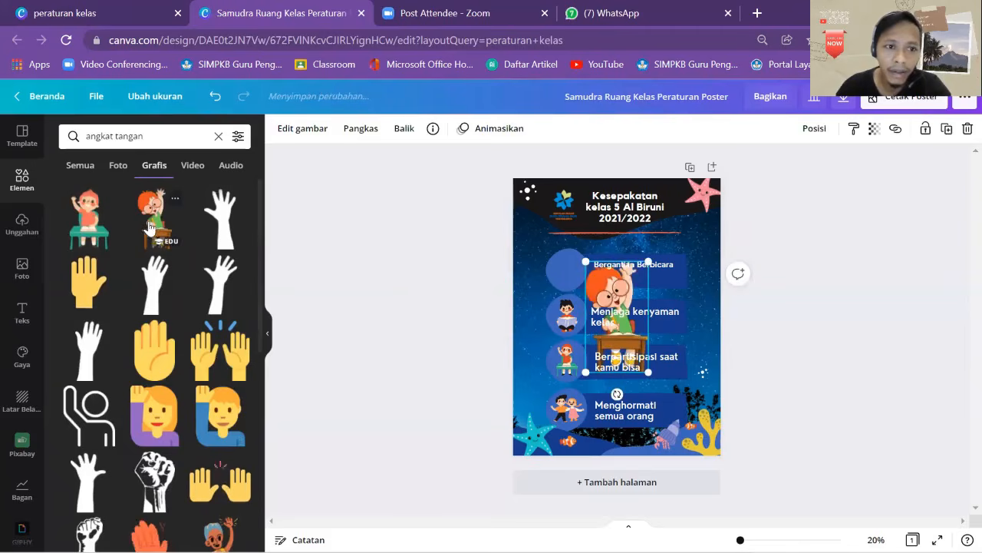
left_click_drag(647, 369, 566, 277)
left_click(445, 253)
- Replace the second rule's illustration with the smiling boy's face from a "senyum" graphics search, sized to fit inside its circle
type("senyum")
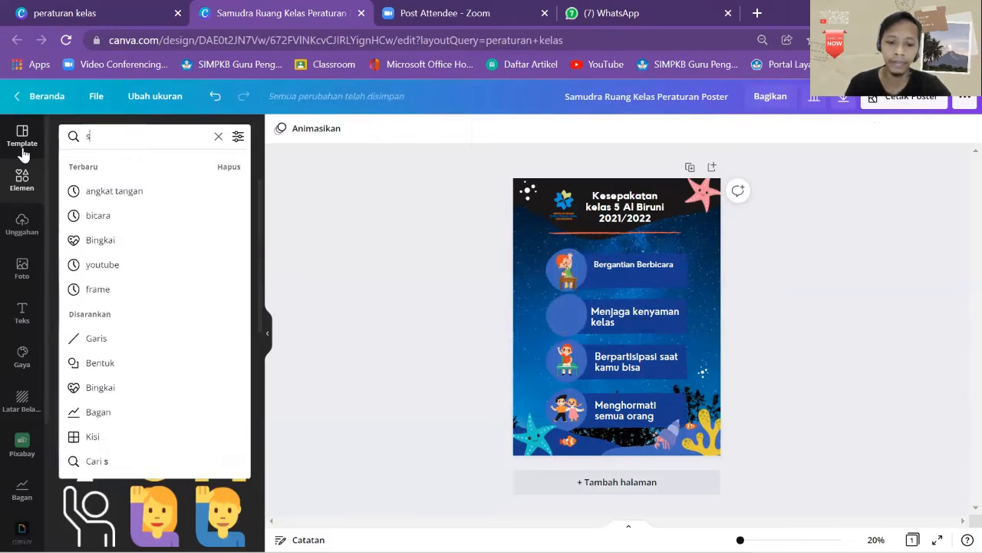
key("Return")
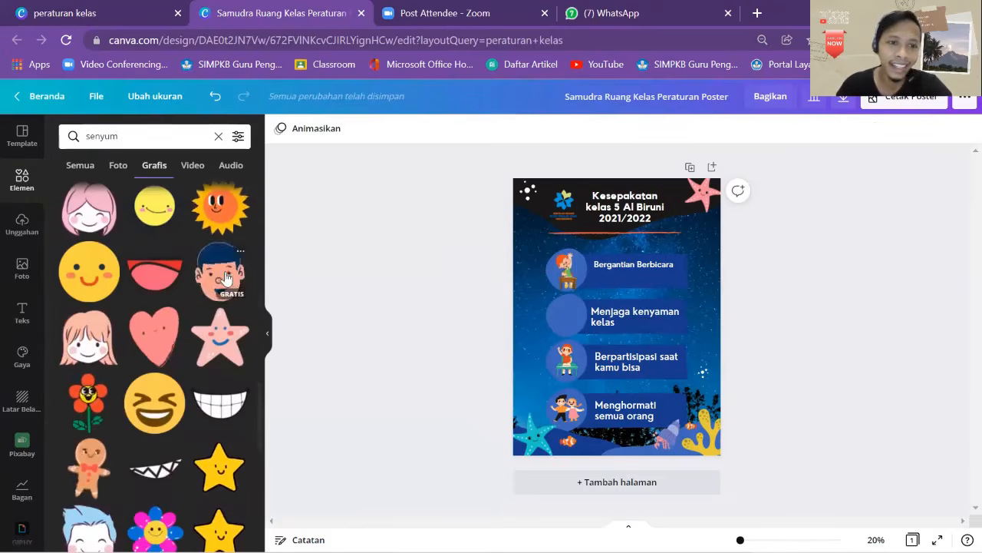
left_click(220, 274)
left_click_drag(725, 415, 567, 313)
left_click(450, 281)
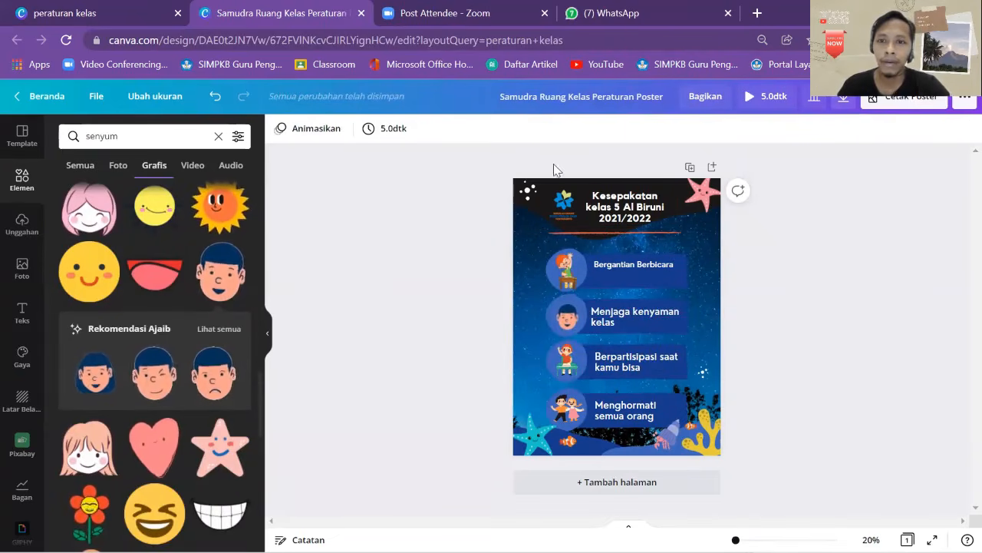
- Move the red line under the header slightly up and scale the school logo and title down together
left_click_drag(575, 233, 575, 229)
left_click_drag(537, 163, 565, 159)
left_click(564, 196)
left_click(610, 201, "shift")
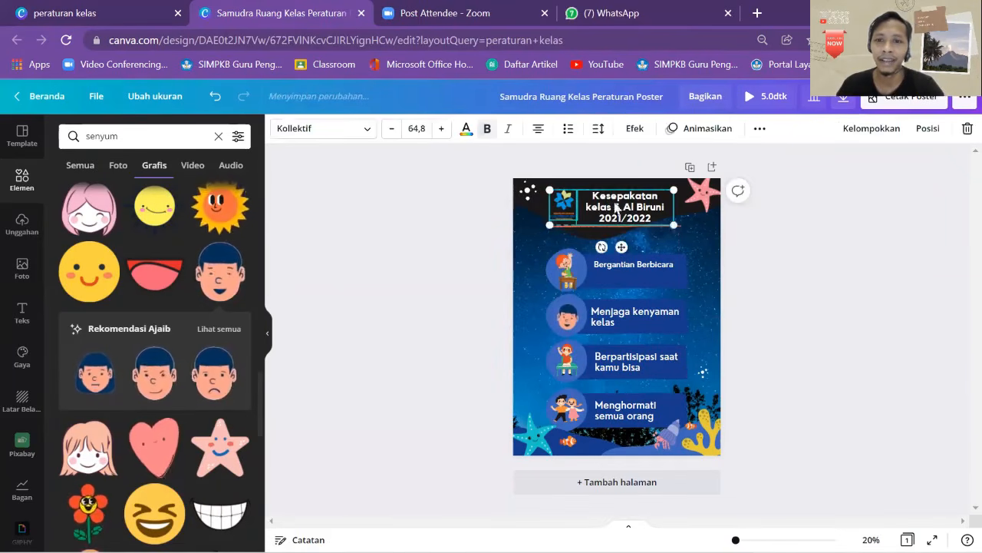
left_click_drag(674, 227, 643, 217)
left_click(845, 258)
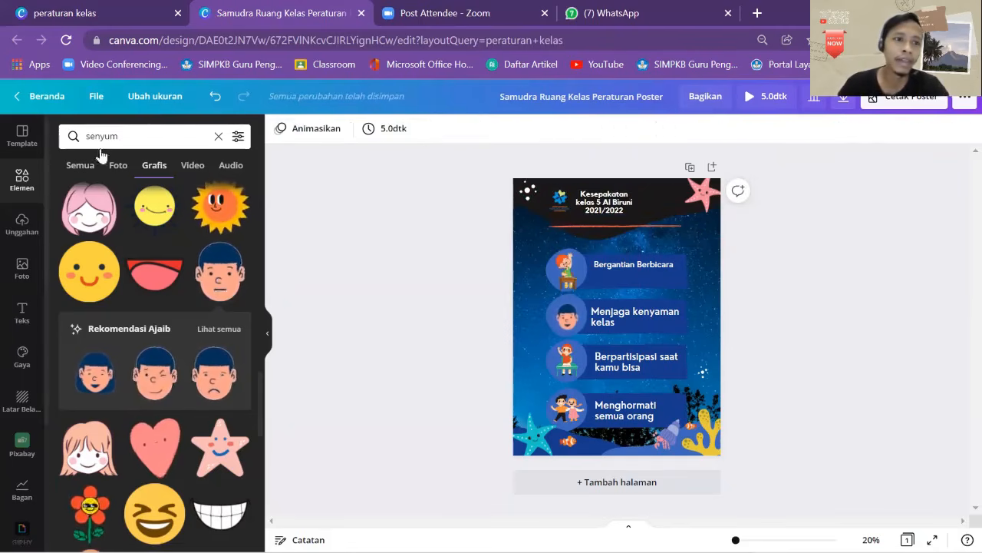
- Add a circular photo frame from a "bingkai" search, shrink it to the header's height and place it between the title and the starfish
triple_click(127, 135)
key("BackSpace")
type("bingkai")
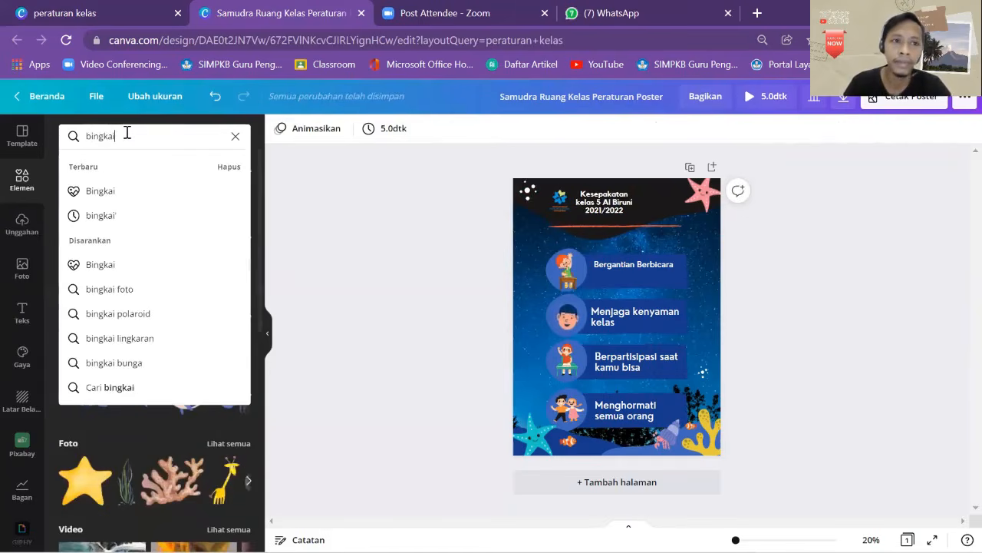
key("Return")
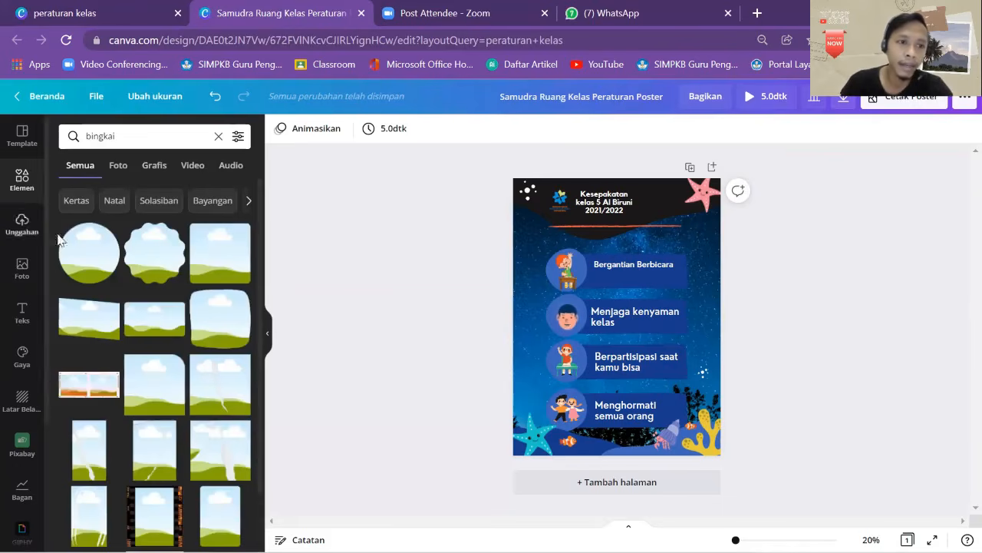
scroll(146, 306, "down", 2)
scroll(149, 313, "up", 2)
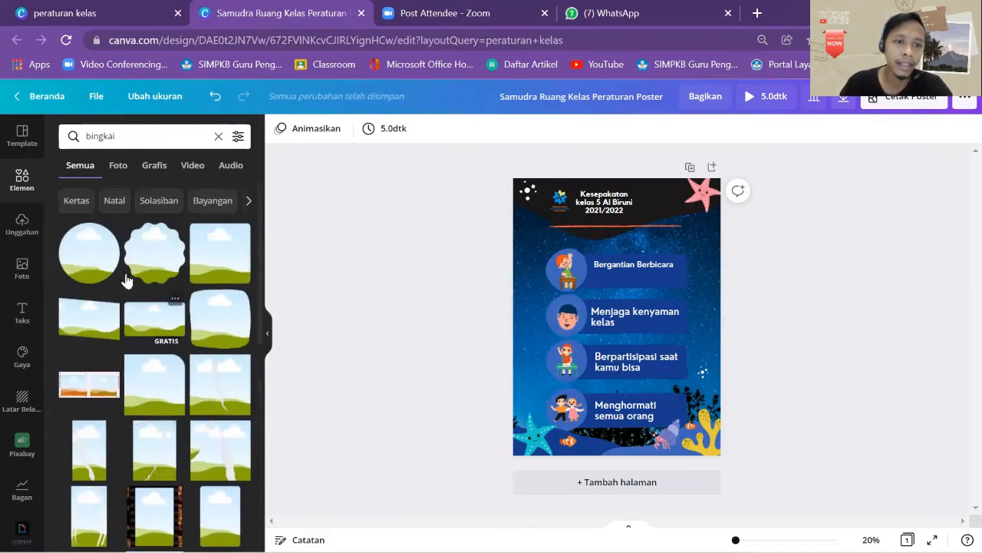
left_click(83, 262)
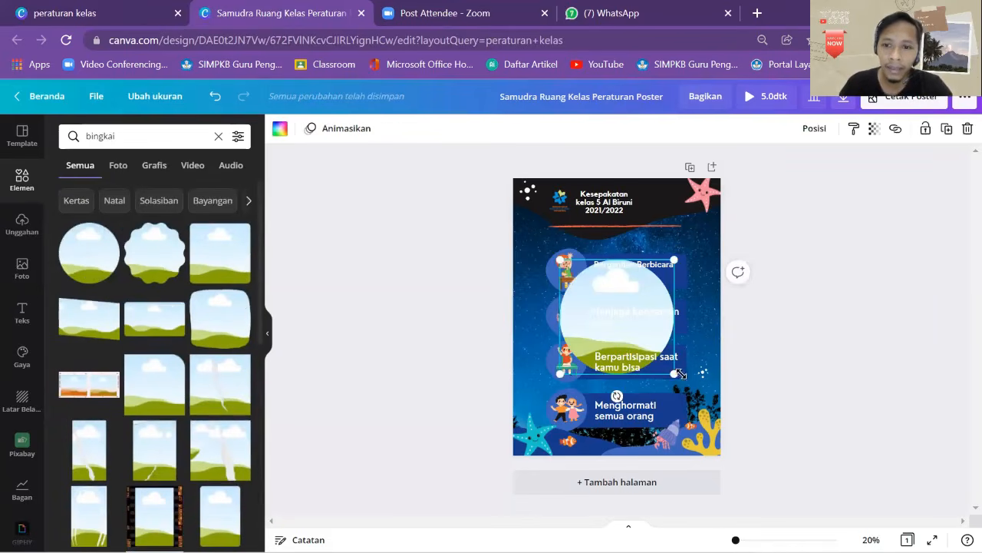
left_click_drag(676, 373, 594, 297)
left_click_drag(581, 263, 659, 188)
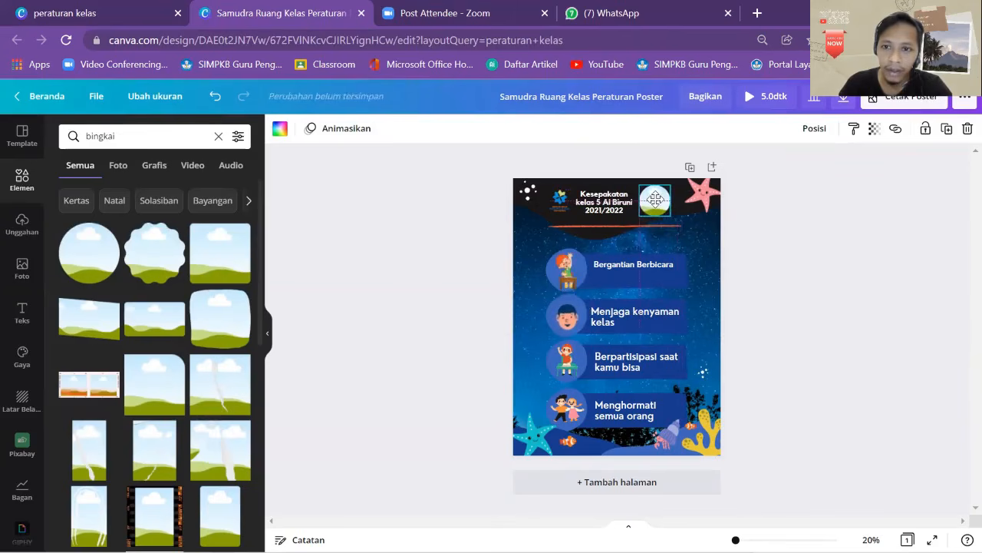
left_click(817, 264)
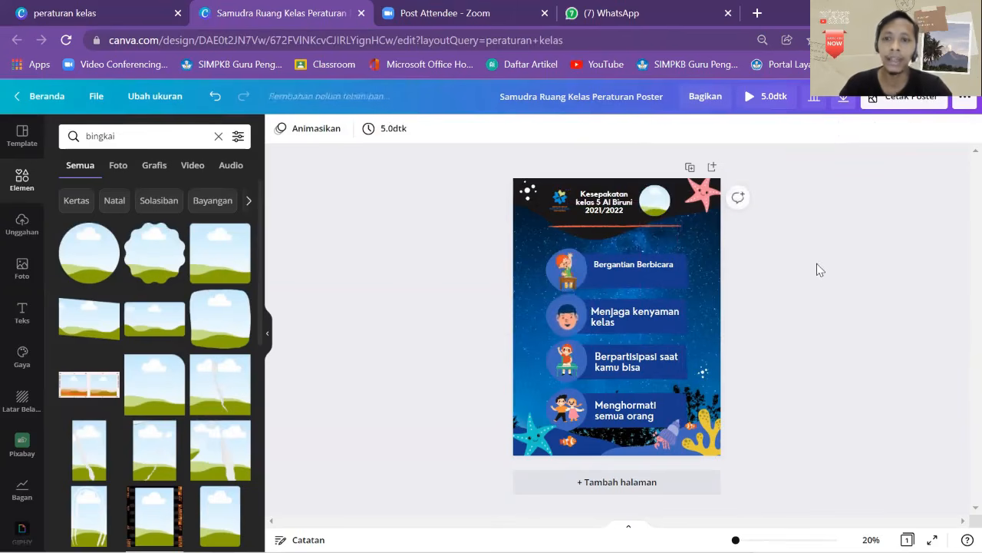
- Fill the circular header frame with the uploaded "Cita-citaku jadi anak sholeh" image that shows a standing man
left_click(20, 228)
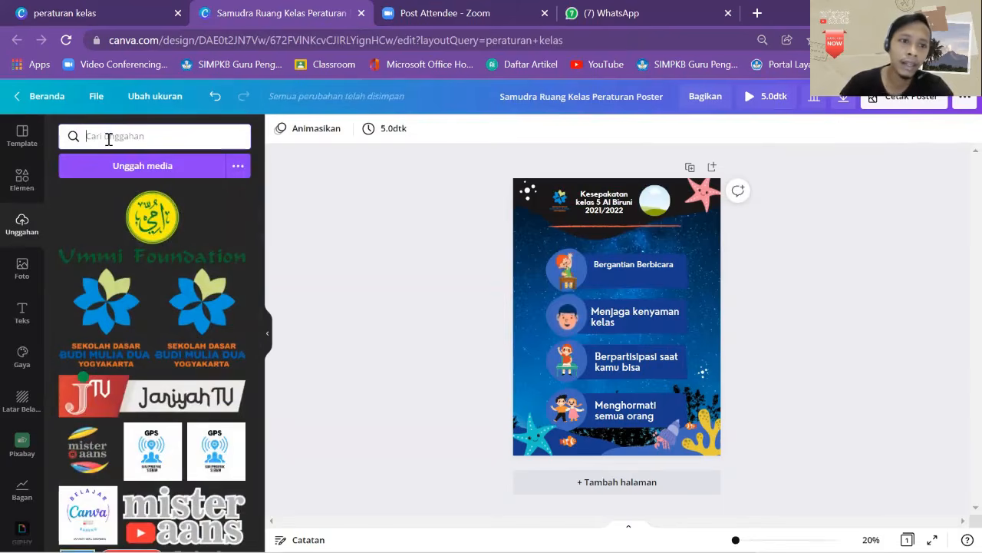
scroll(223, 242, "down", 2)
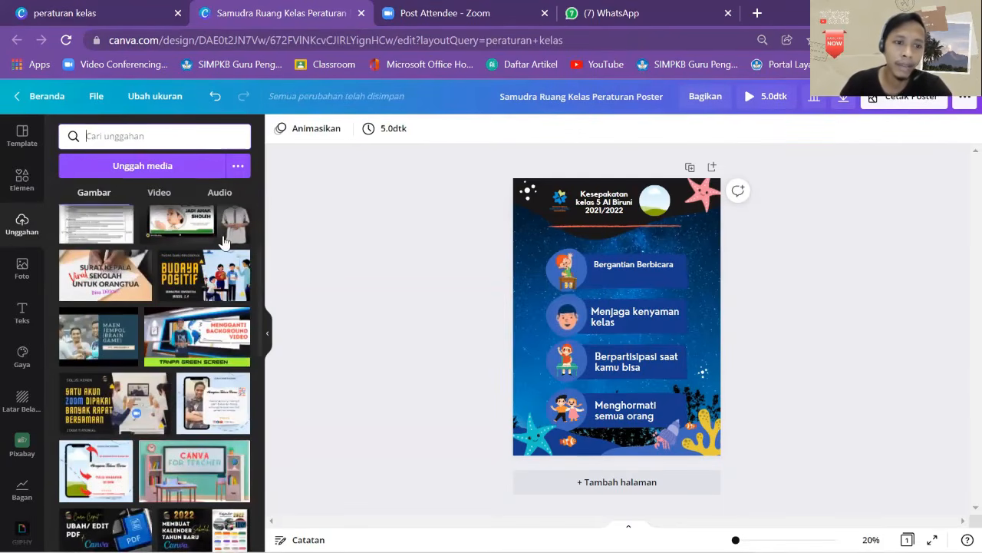
scroll(223, 243, "down", 2)
scroll(224, 243, "up", 4)
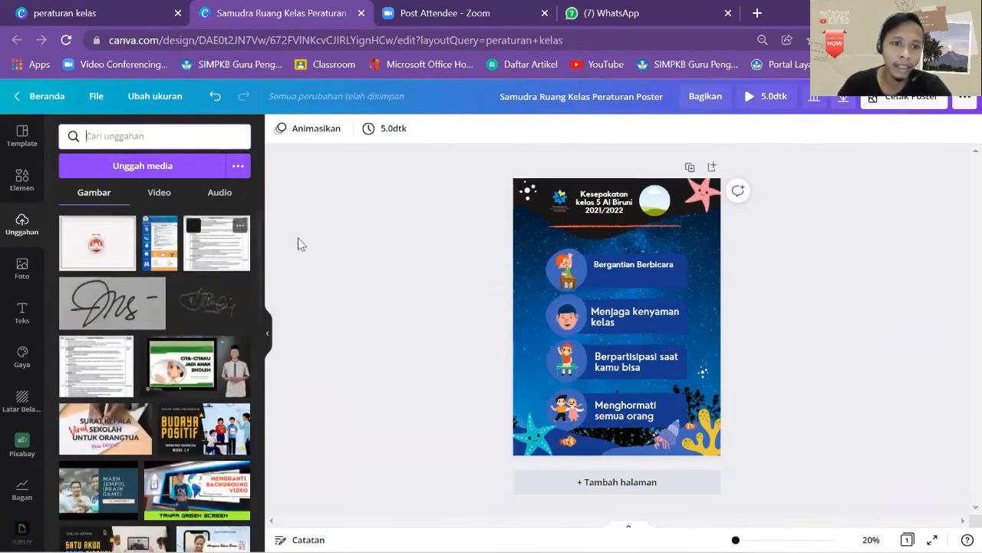
left_click_drag(220, 381, 654, 217)
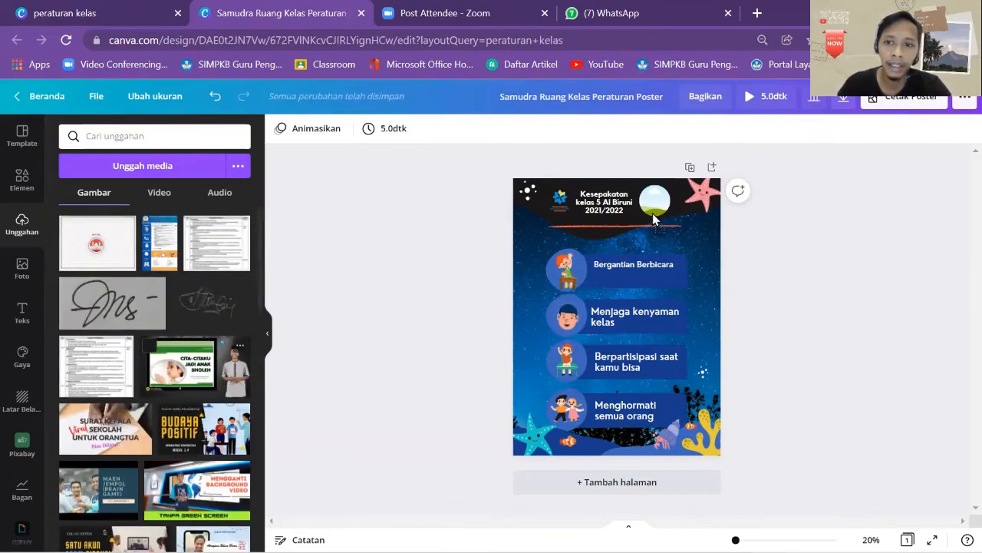
left_click(223, 361)
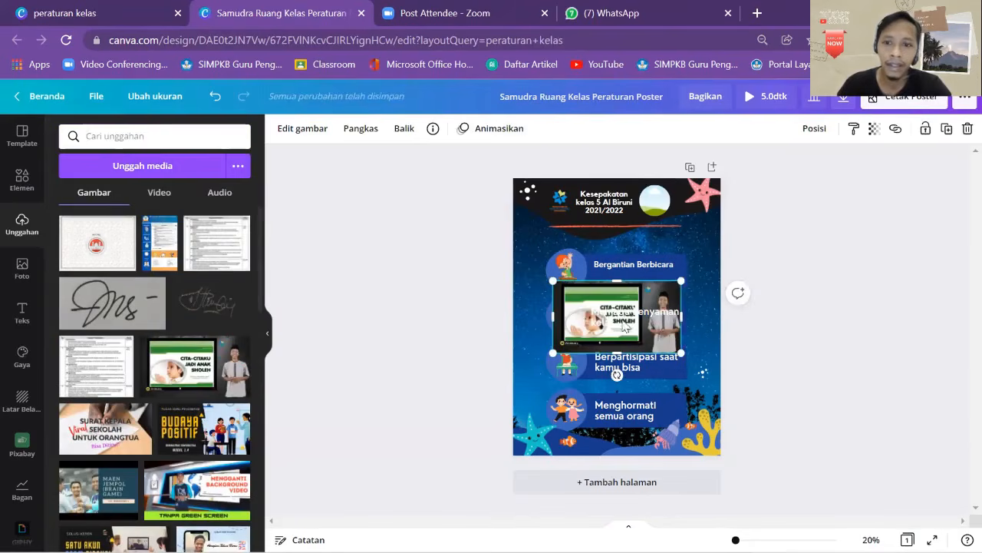
left_click_drag(565, 293, 653, 198)
left_click(655, 201)
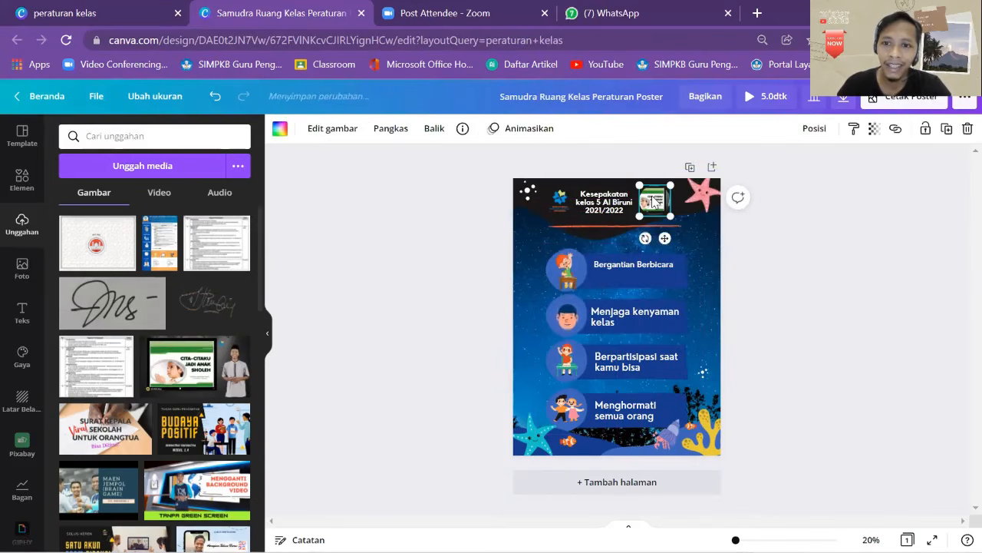
left_click(754, 253)
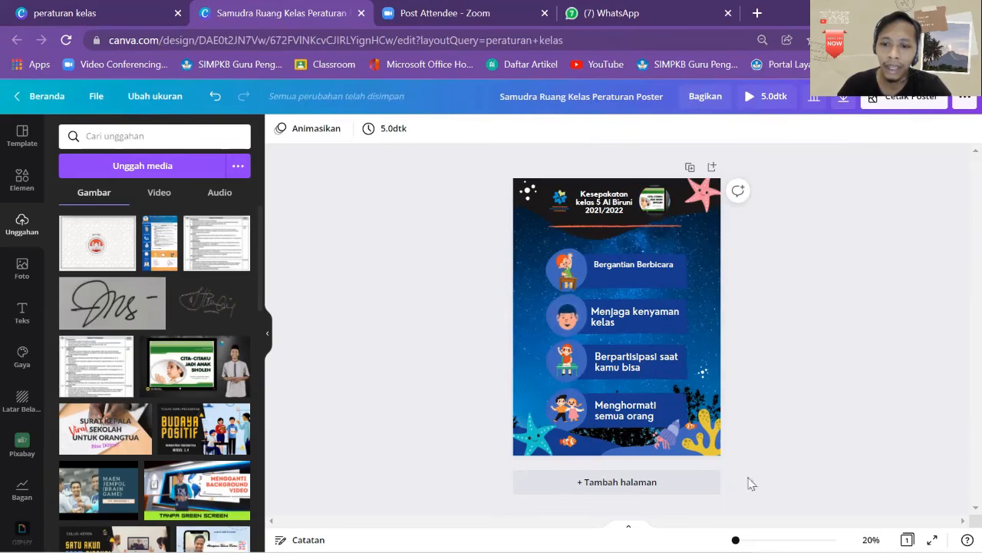
- Enlarge and shift the image inside the circular frame so that only the man's head and upper body fill it
left_click_drag(735, 539, 743, 539)
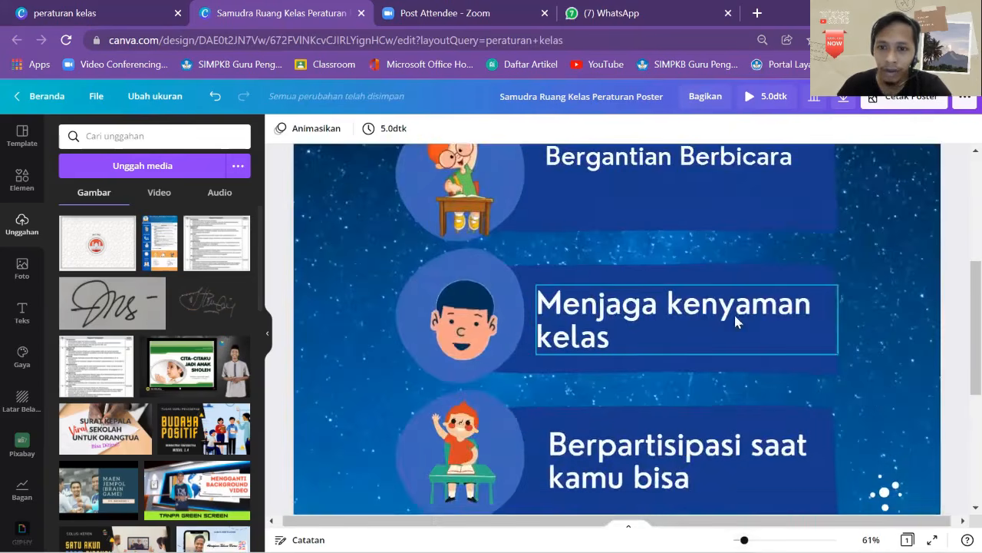
scroll(735, 321, "up", 4)
double_click(717, 240)
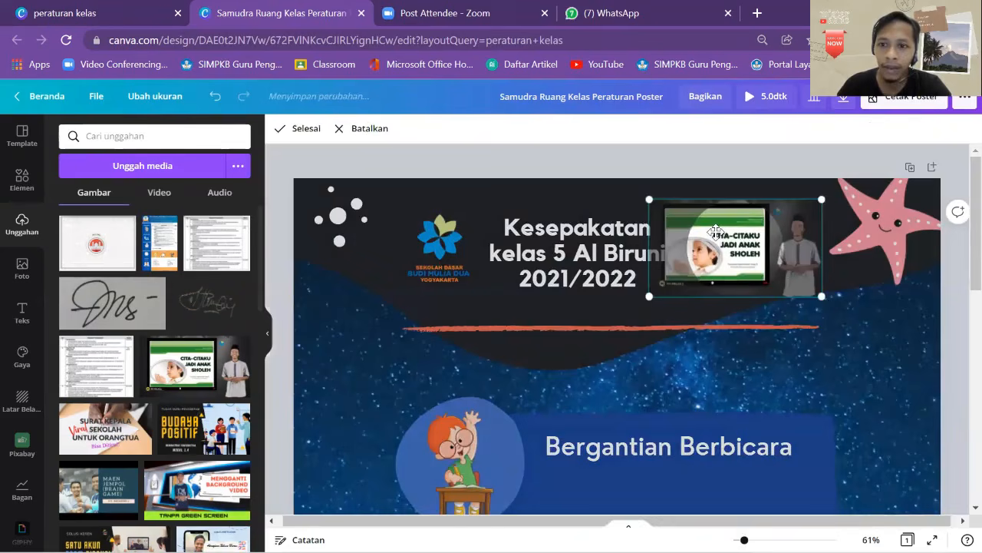
left_click_drag(675, 275, 491, 349)
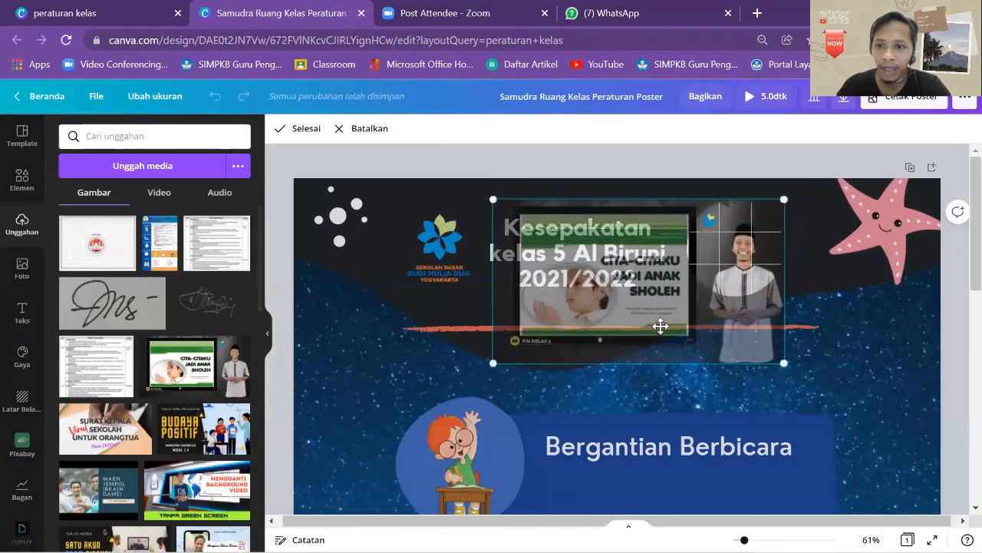
left_click(794, 170)
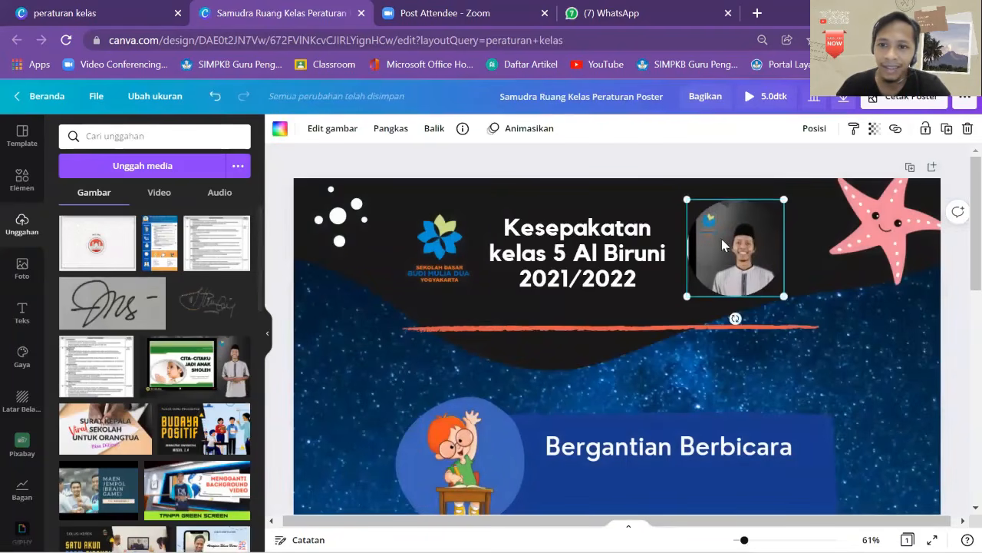
- Add a thin ring from a "lingkaran" search, fit it around the circular portrait and colour it white
left_click(21, 178)
type("lingkaran")
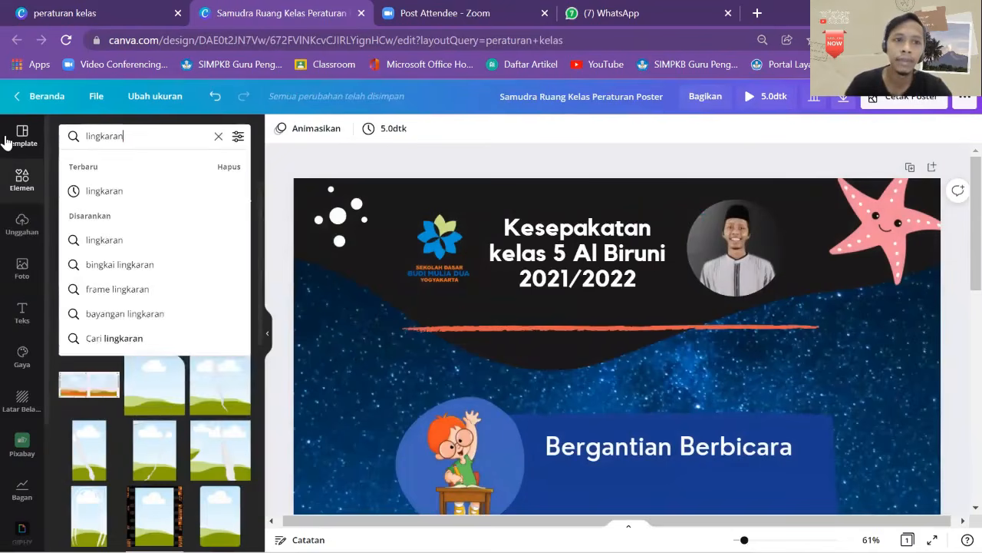
key("Return")
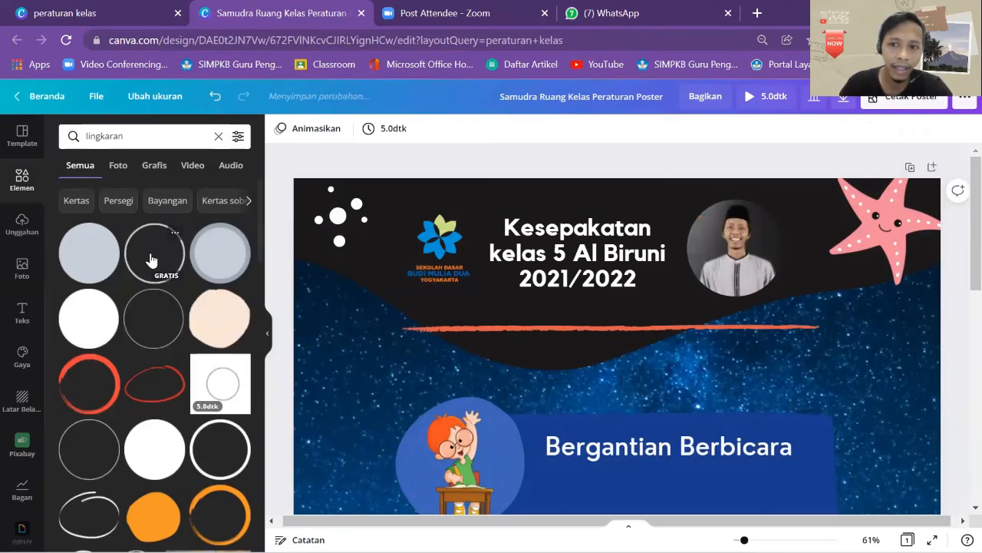
left_click(151, 261)
left_click_drag(739, 485, 749, 205)
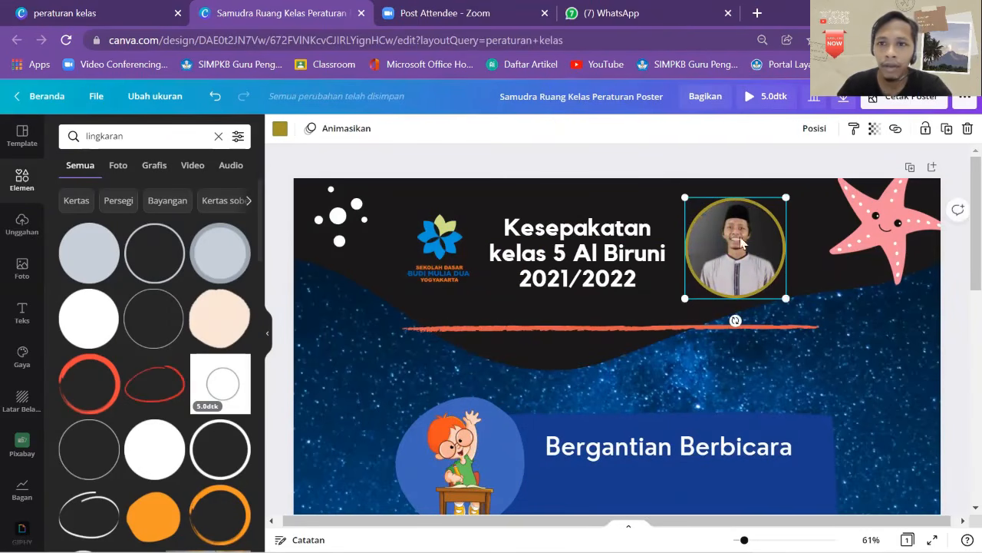
left_click(279, 129)
left_click(171, 292)
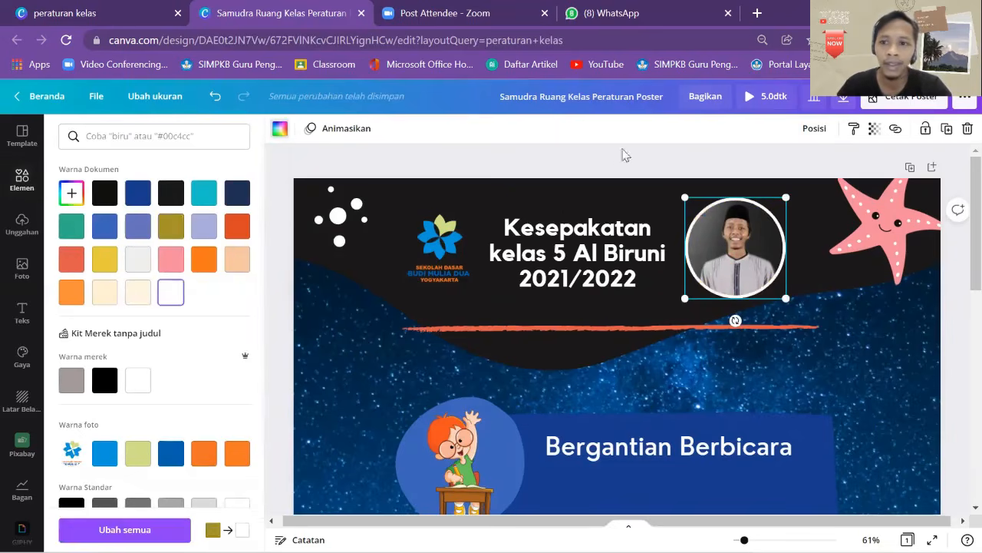